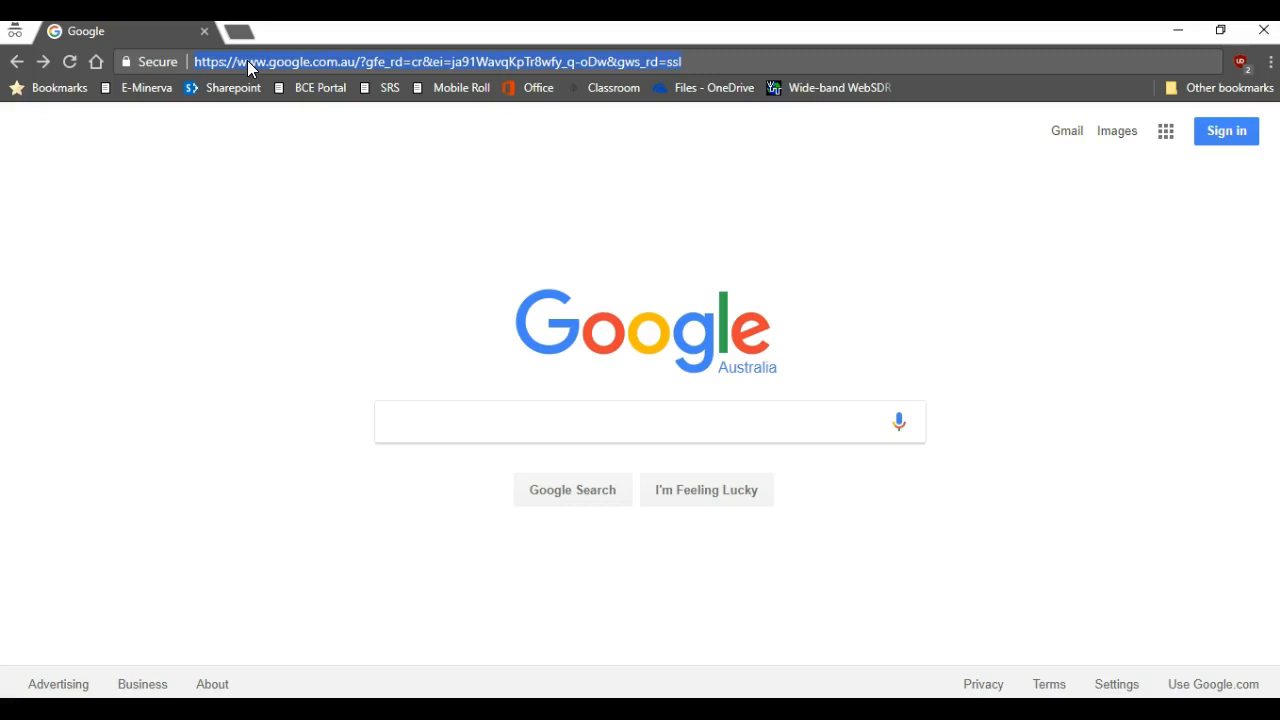
# Open office.com in Chrome and choose Sign in on the Welcome to Office page.
pyautogui.write('office.c')
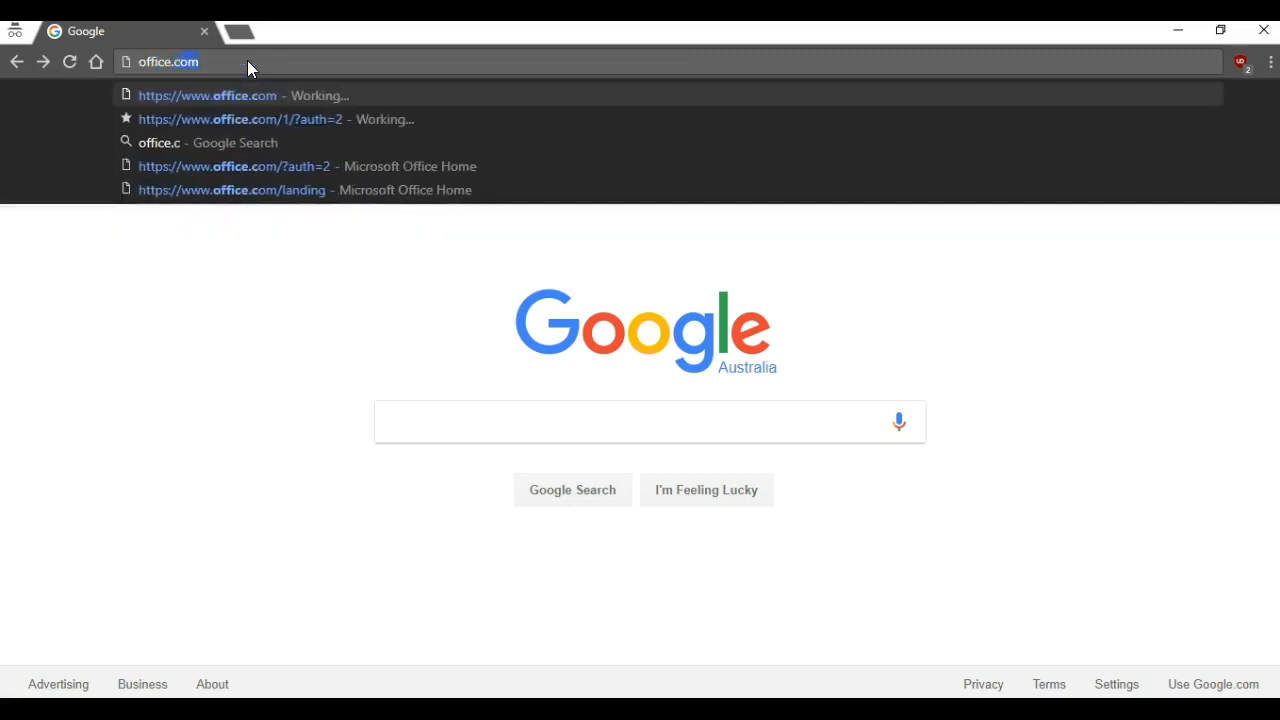
pyautogui.press('Return')
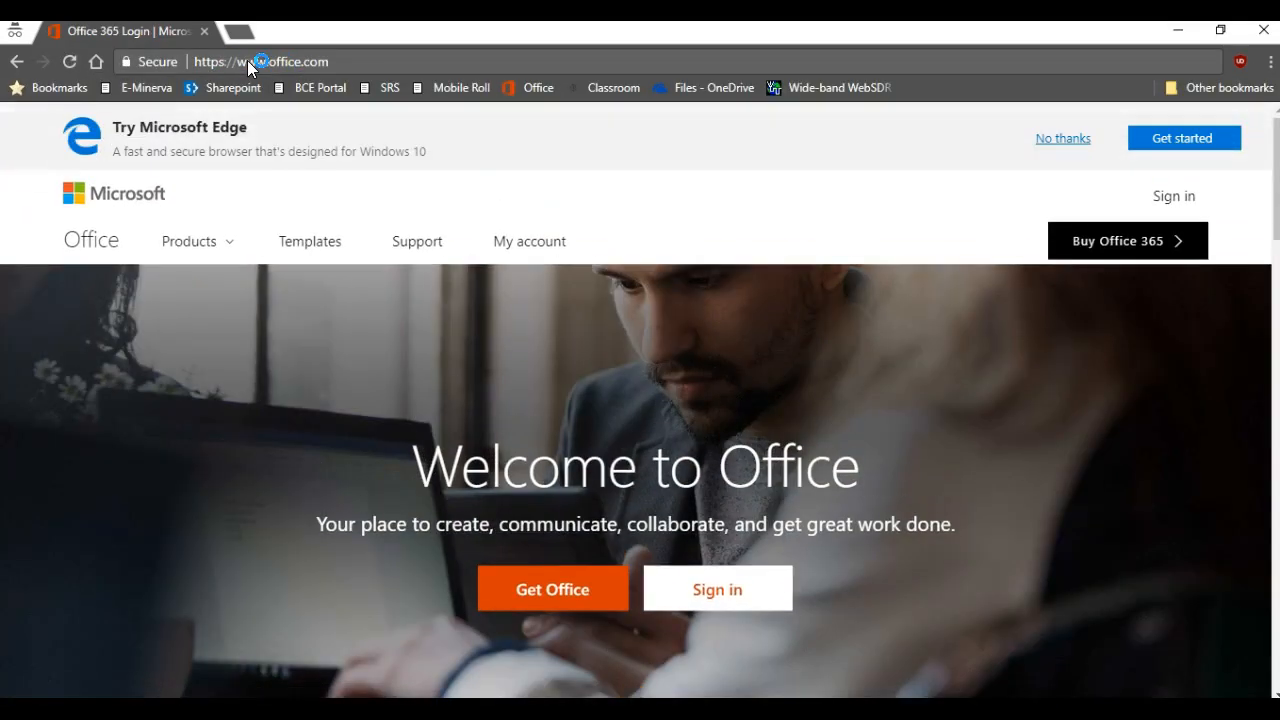
pyautogui.click(717, 591)
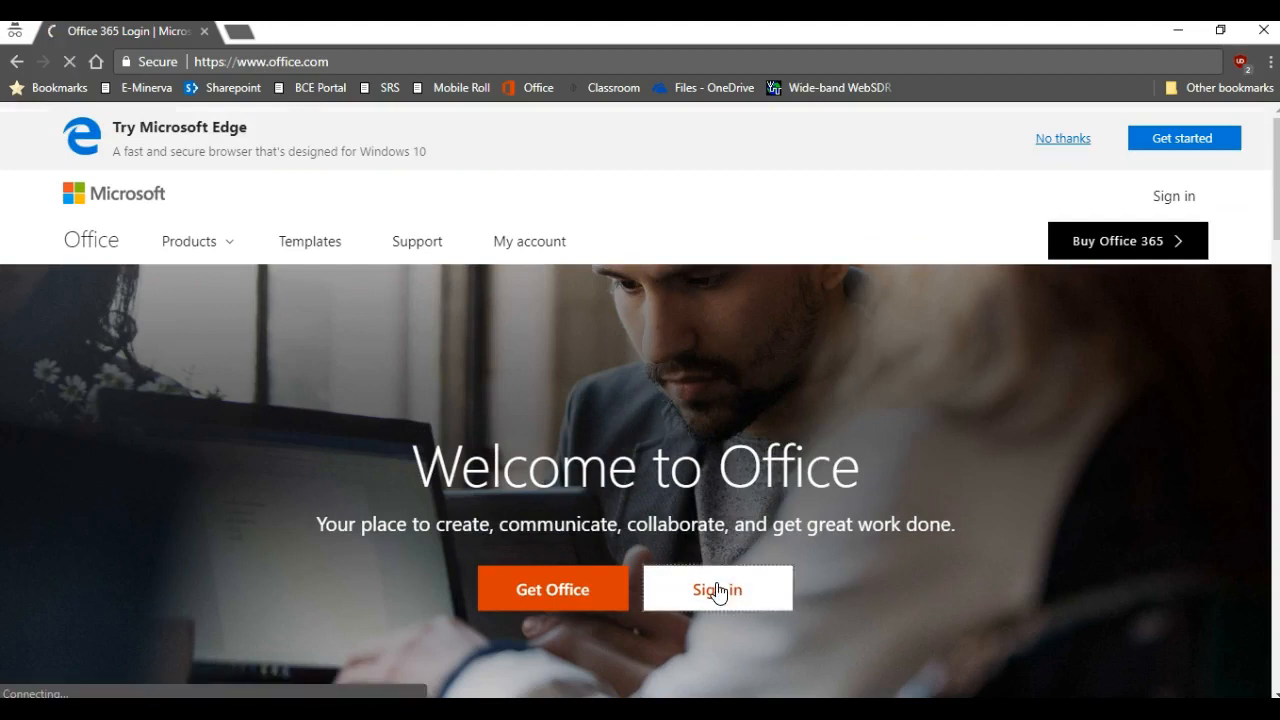
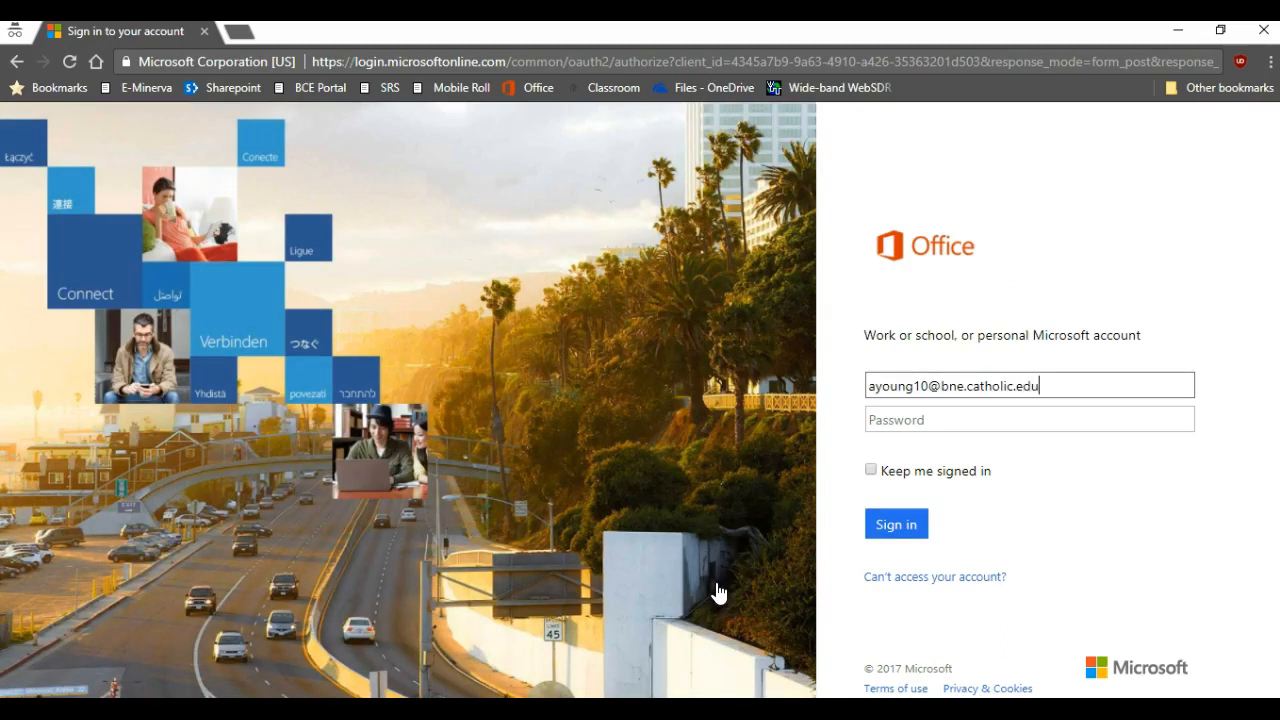
# Enter the school account e-mail and password on the Office 365 sign-in page.
pyautogui.press('Tab')
pyautogui.write('*******')
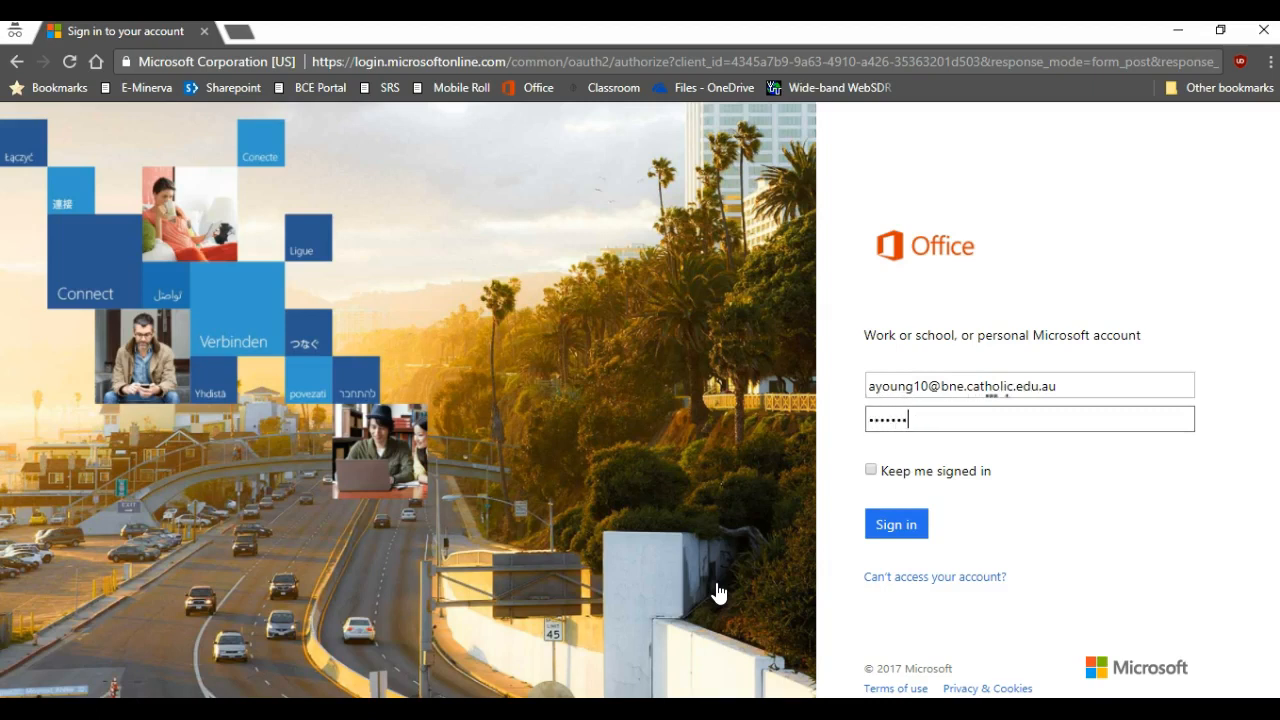
pyautogui.write('**')
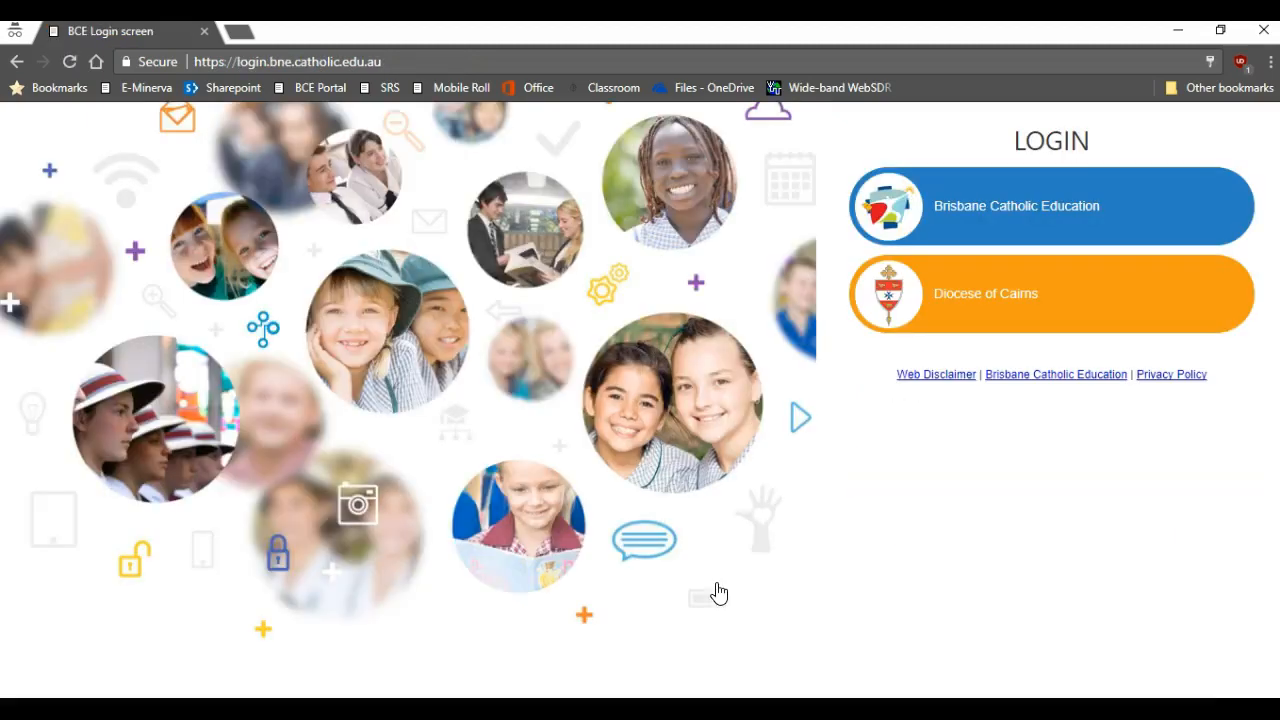
# Choose Brisbane Catholic Education and submit the school username and password to log in.
pyautogui.click(924, 205)
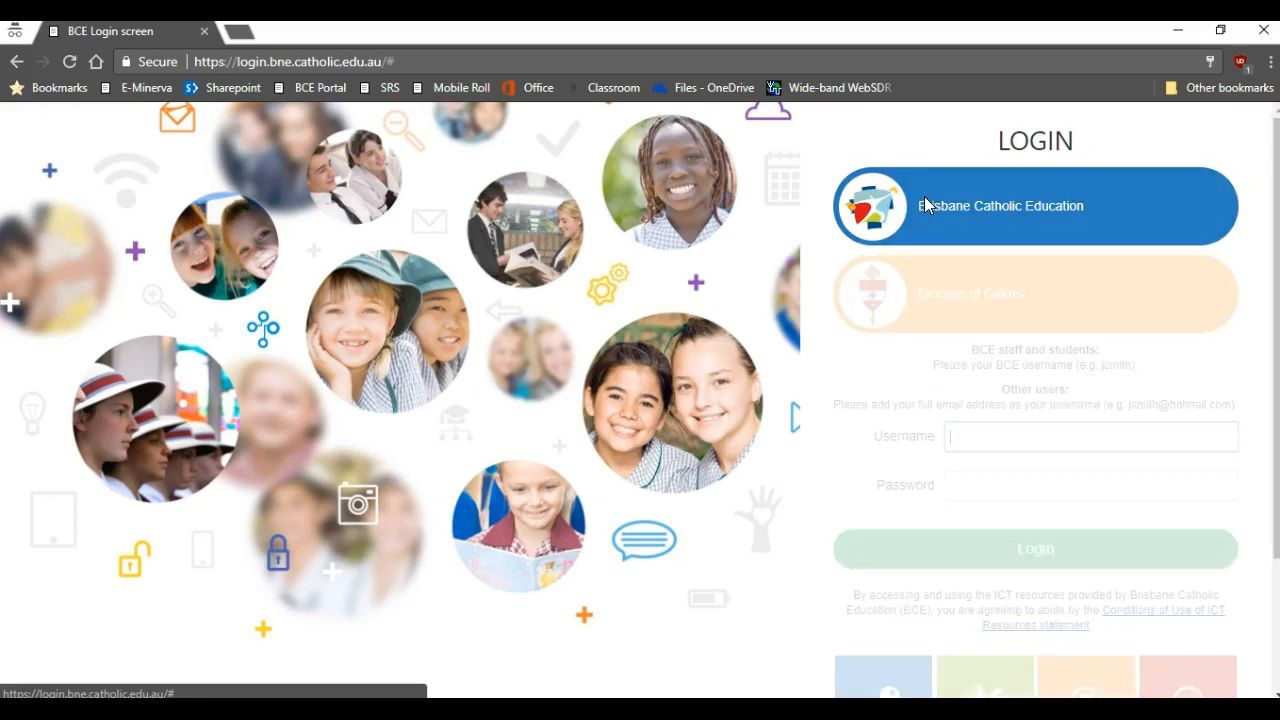
pyautogui.press('Tab')
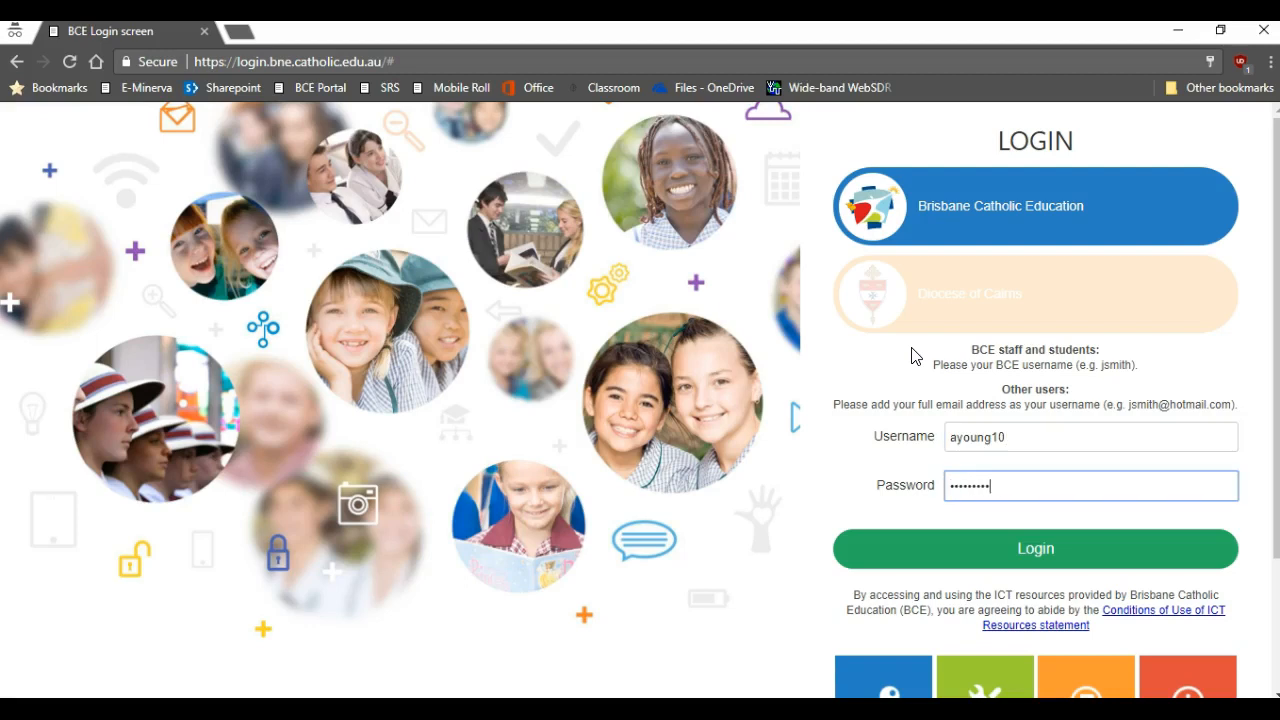
pyautogui.press('Return')
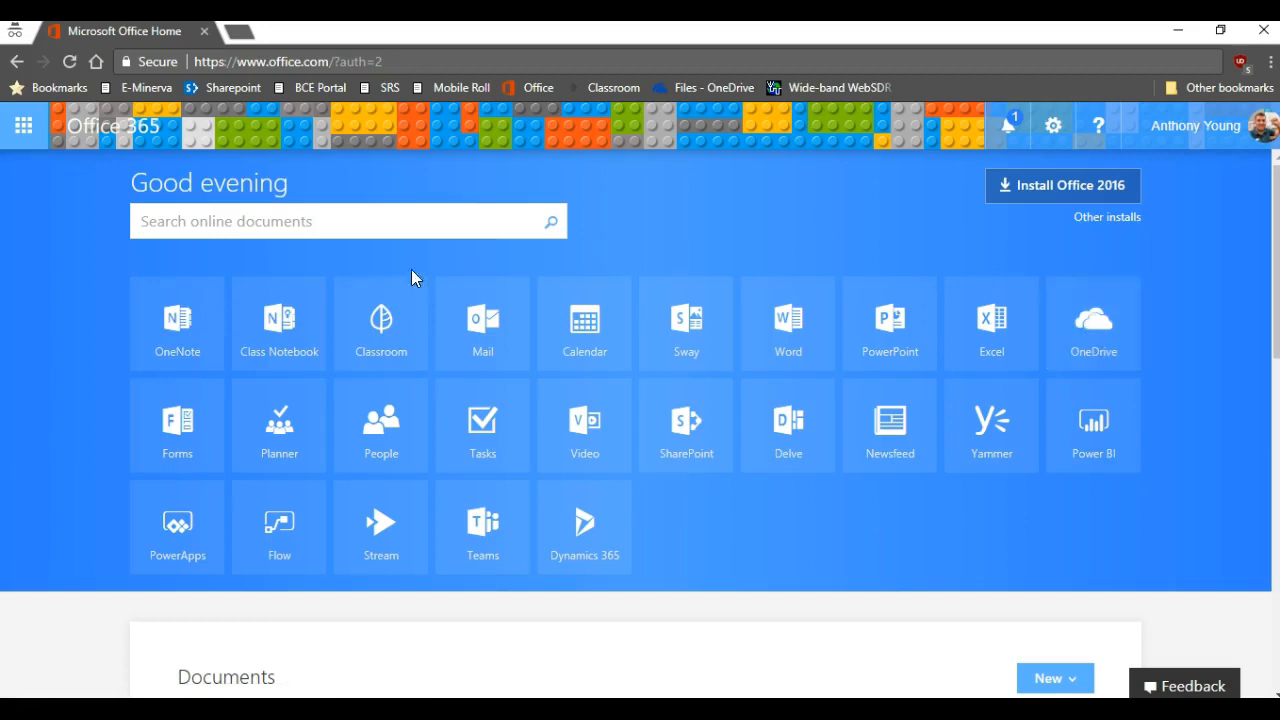
# Launch Classroom from the Office 365 home and open the 07SCIB class Assignments page.
pyautogui.click(380, 333)
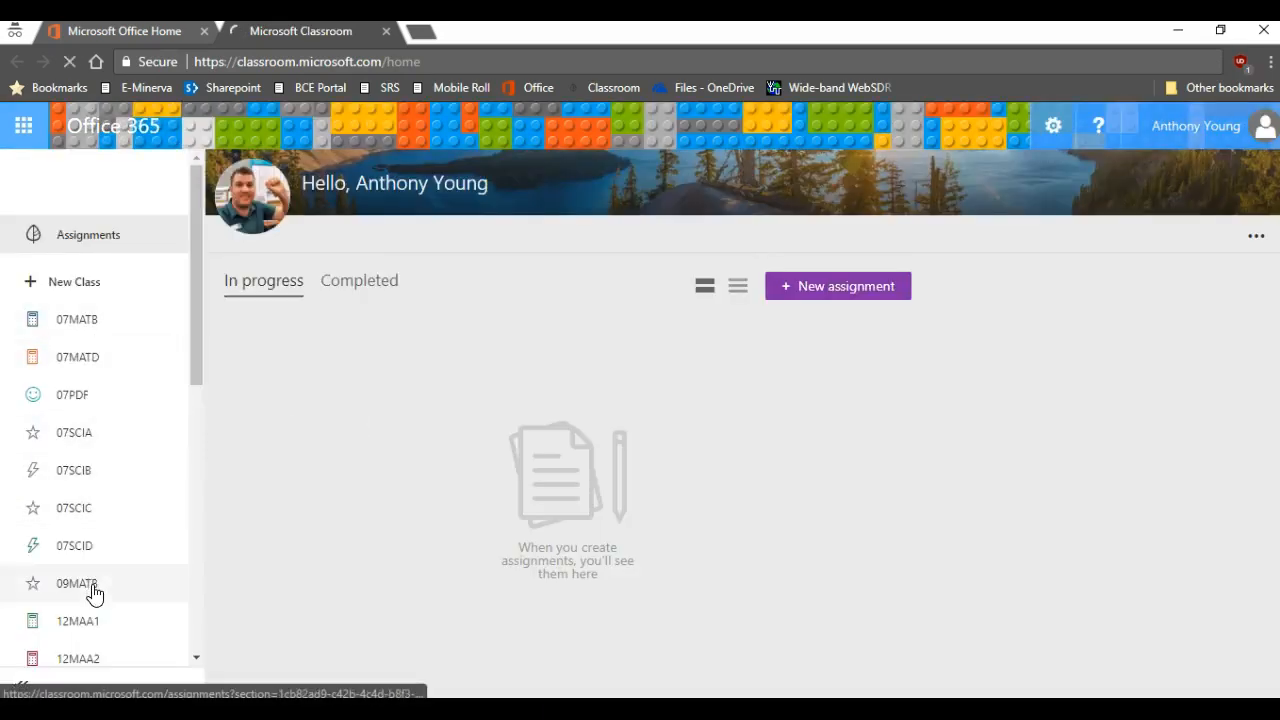
pyautogui.moveTo(197, 331); pyautogui.dragTo(197, 354)
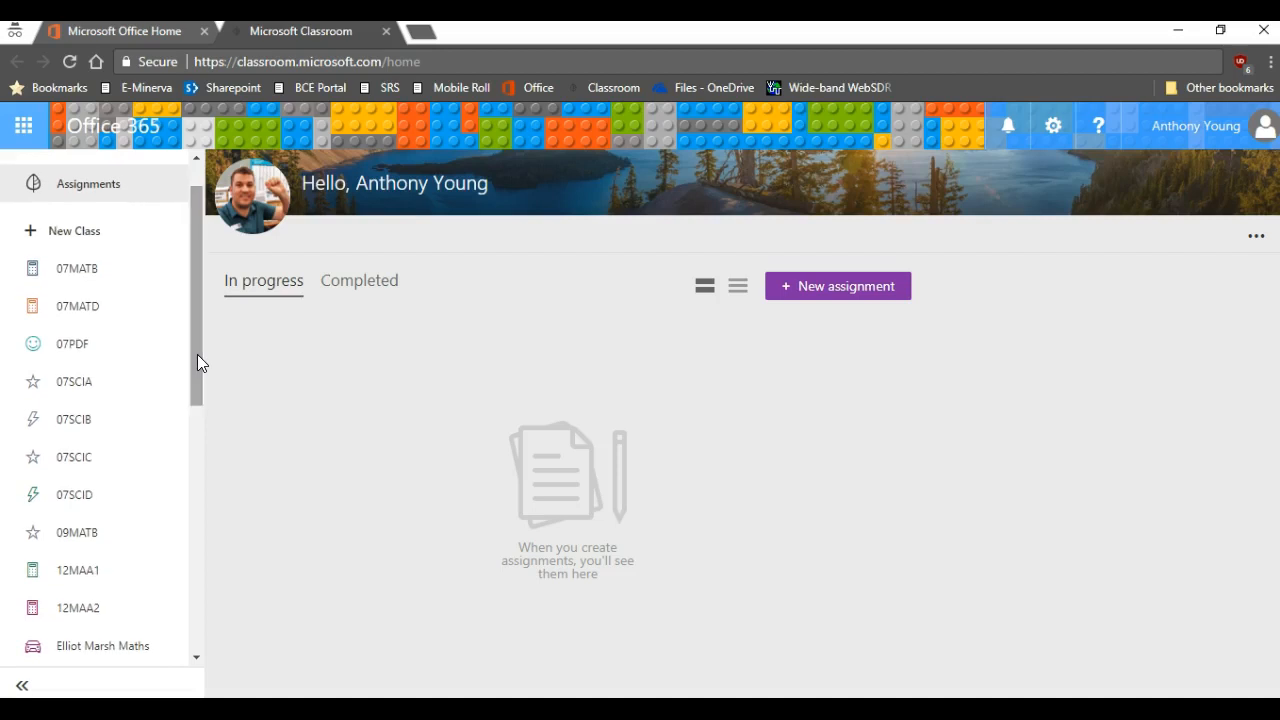
pyautogui.click(80, 424)
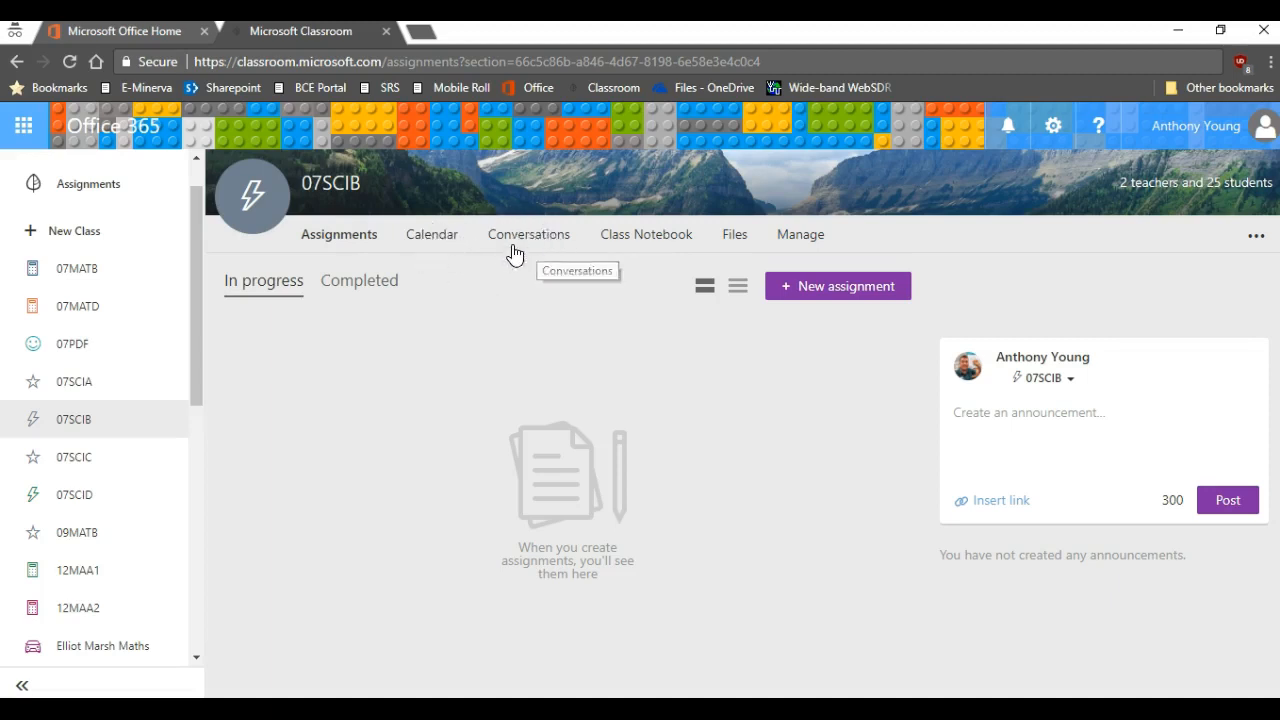
pyautogui.click(736, 240)
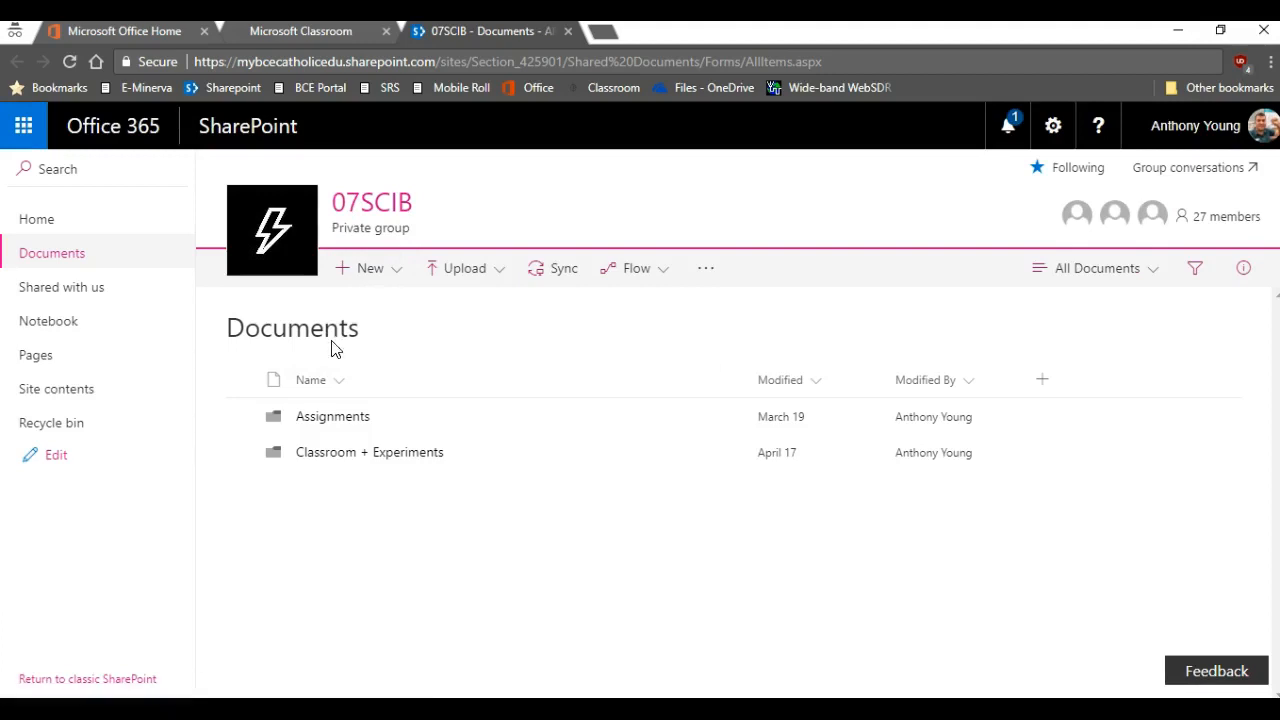
pyautogui.click(345, 455)
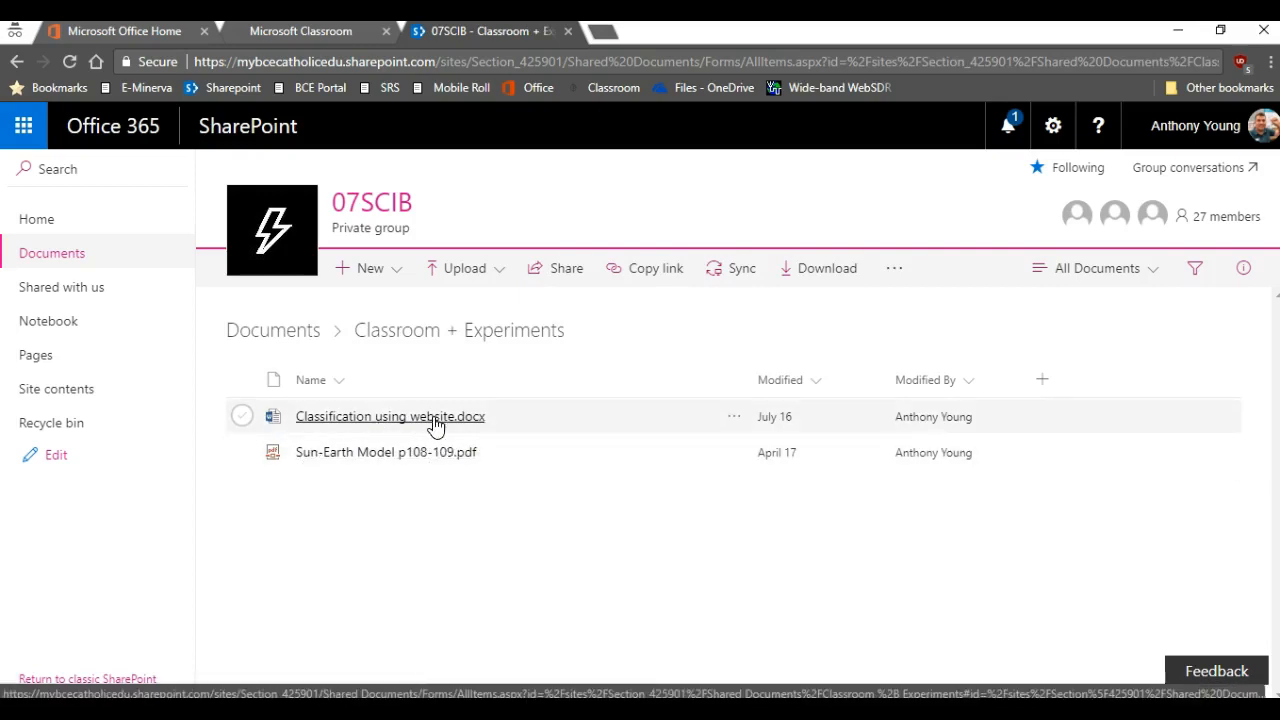
pyautogui.click(289, 335)
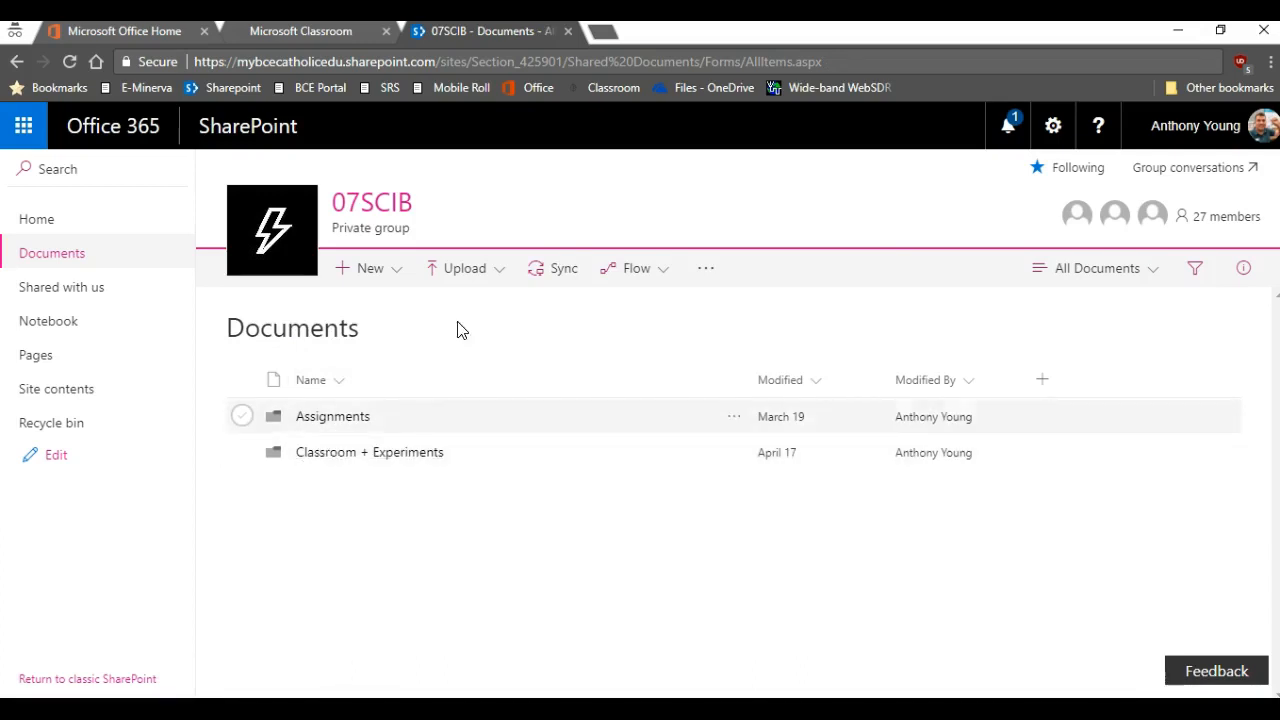
pyautogui.click(568, 31)
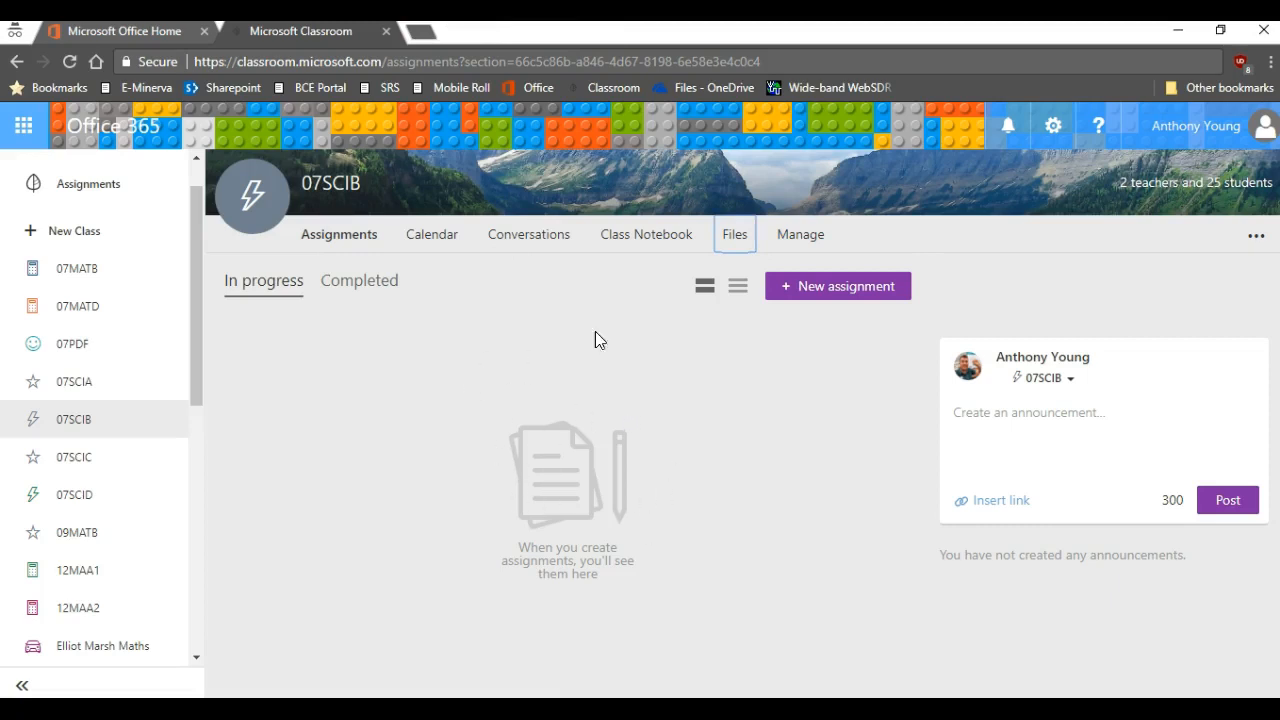
# Open the 07SCIB Class Notebook and view a student's Class Notes Classification webquest page.
pyautogui.click(642, 244)
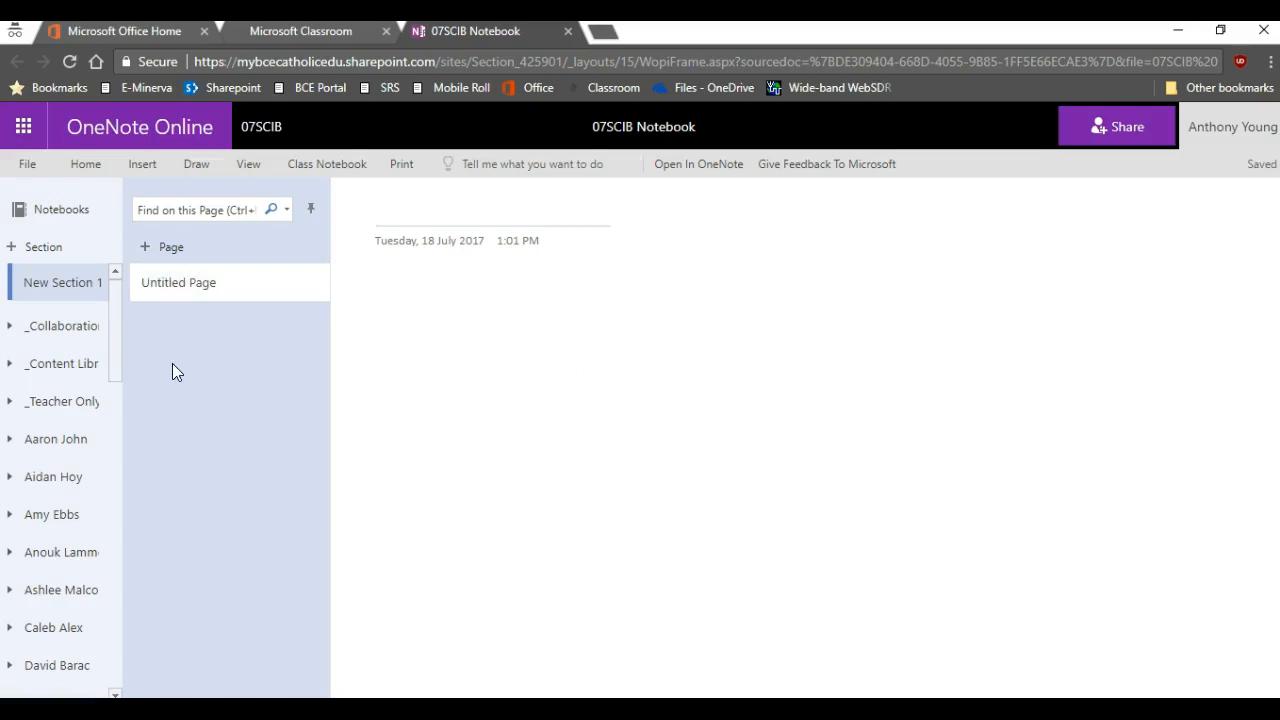
pyautogui.click(63, 364)
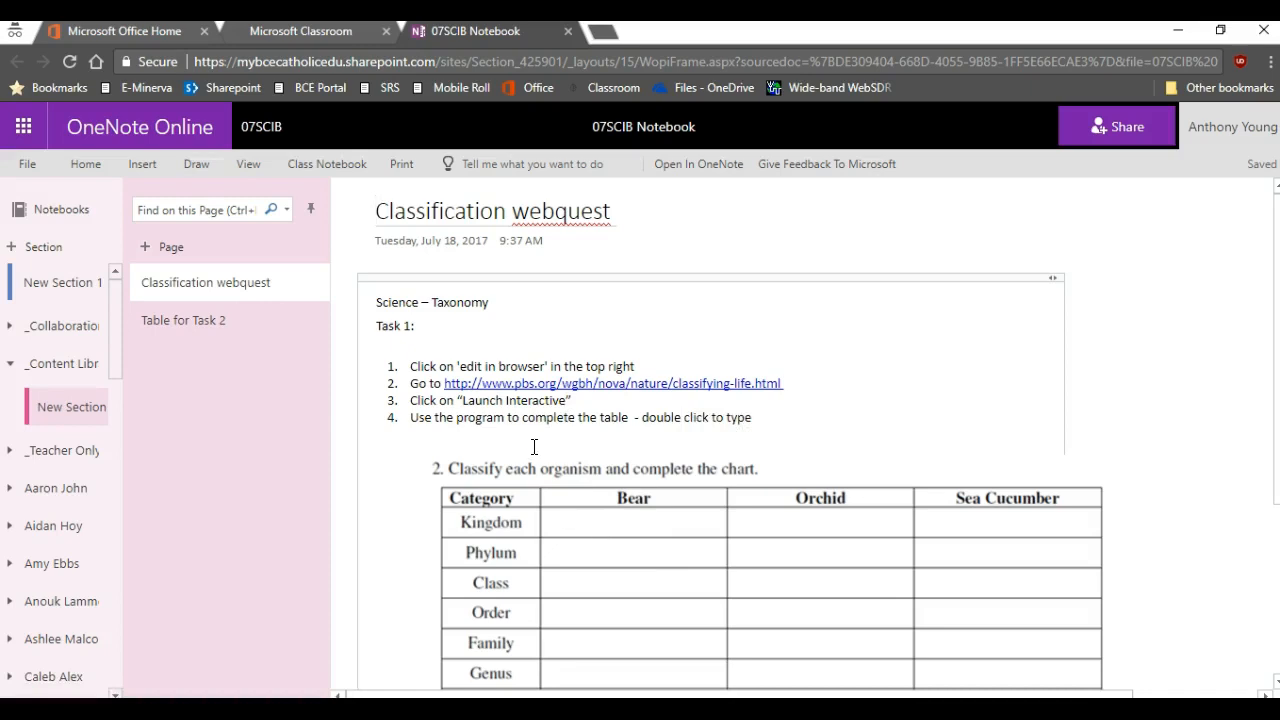
pyautogui.click(80, 489)
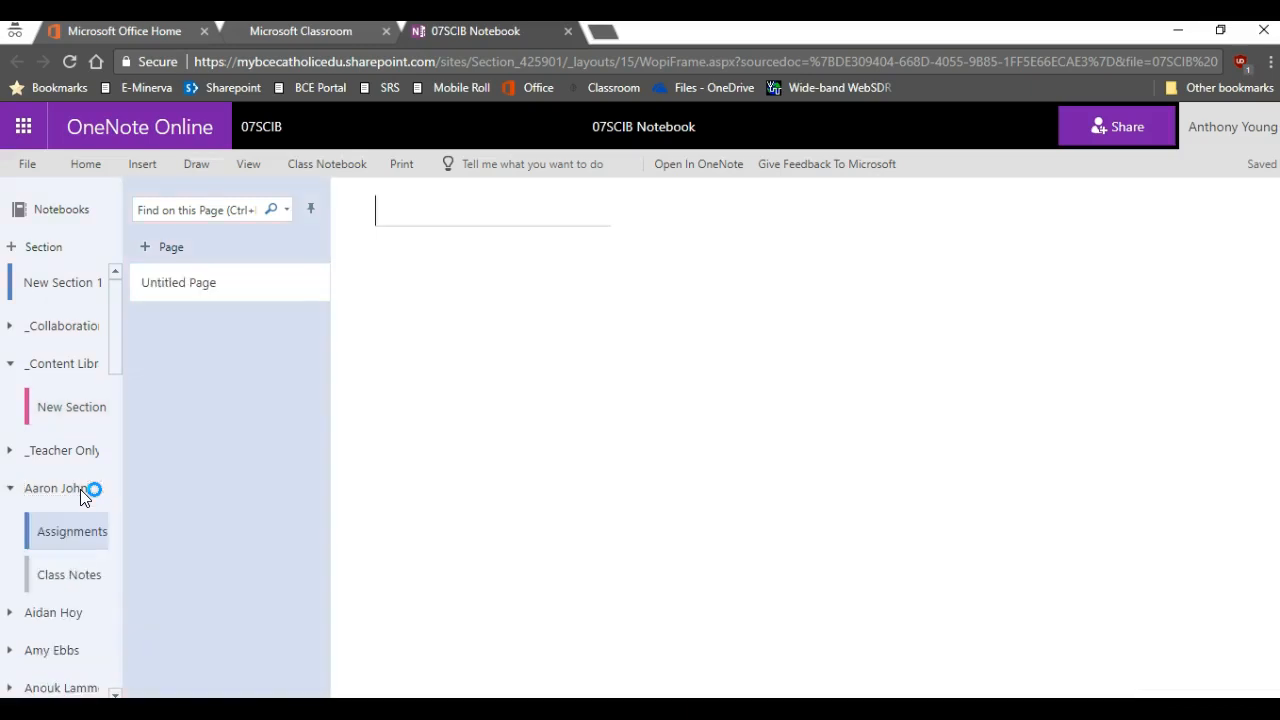
pyautogui.click(66, 572)
pyautogui.click(185, 324)
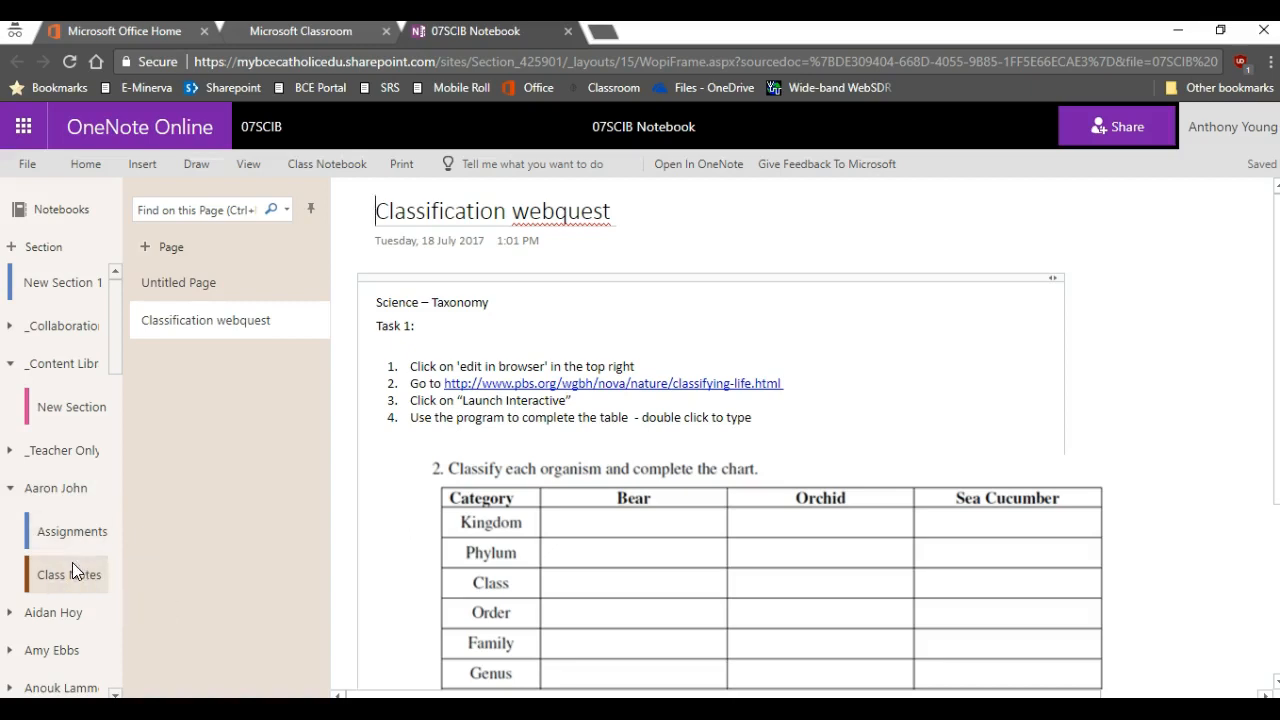
# Look at the Table for Task 2 page, then open a student's Class Notes Classification webquest copy.
pyautogui.click(64, 400)
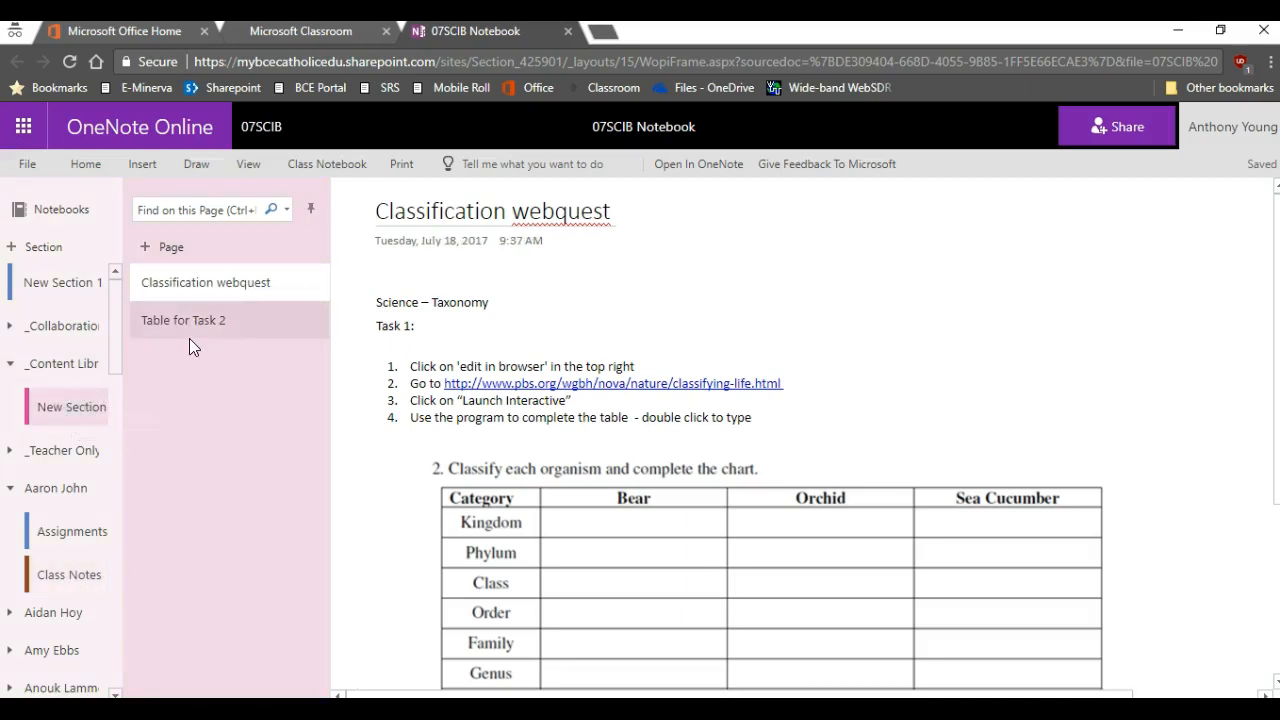
pyautogui.click(246, 319)
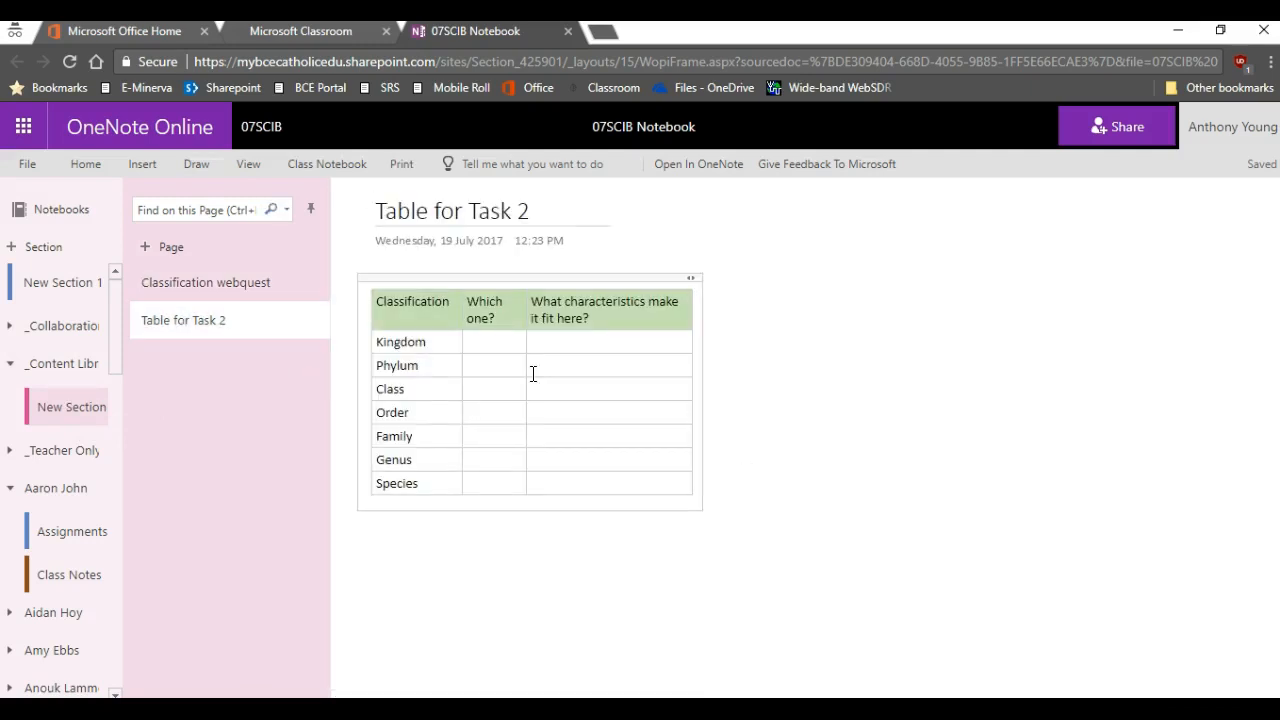
pyautogui.click(223, 290)
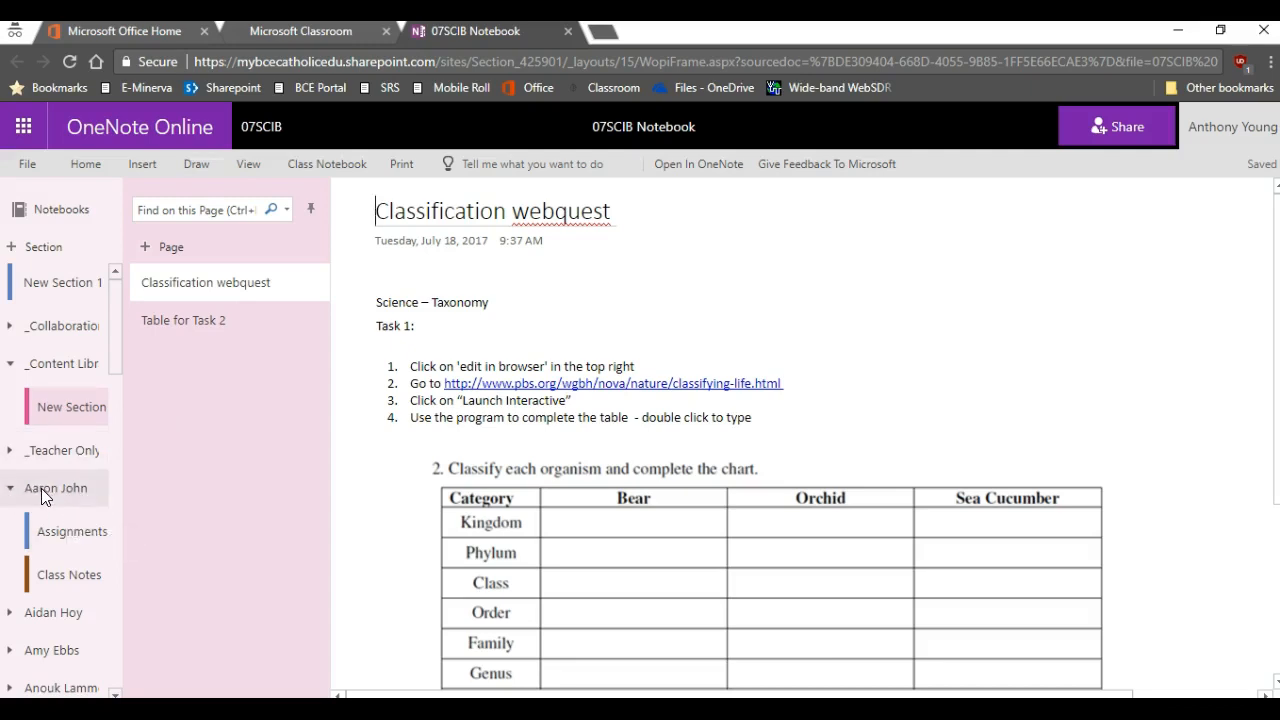
pyautogui.click(63, 530)
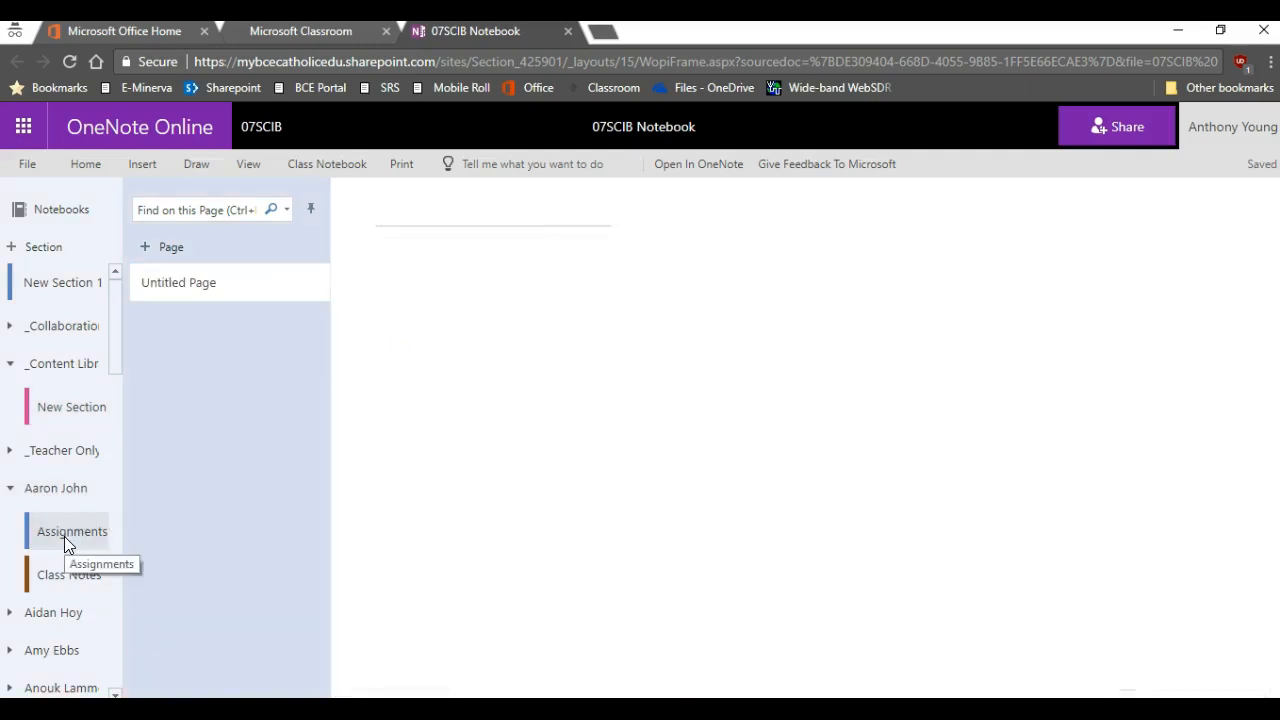
pyautogui.click(72, 570)
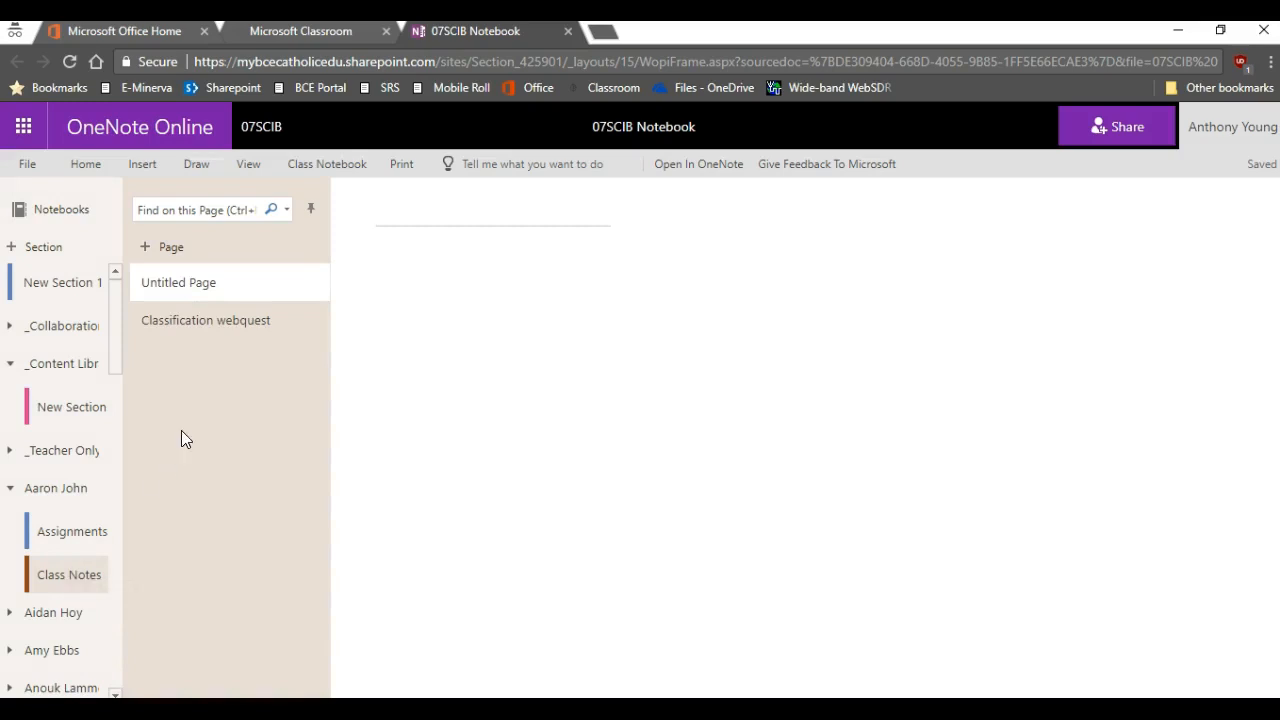
pyautogui.click(205, 327)
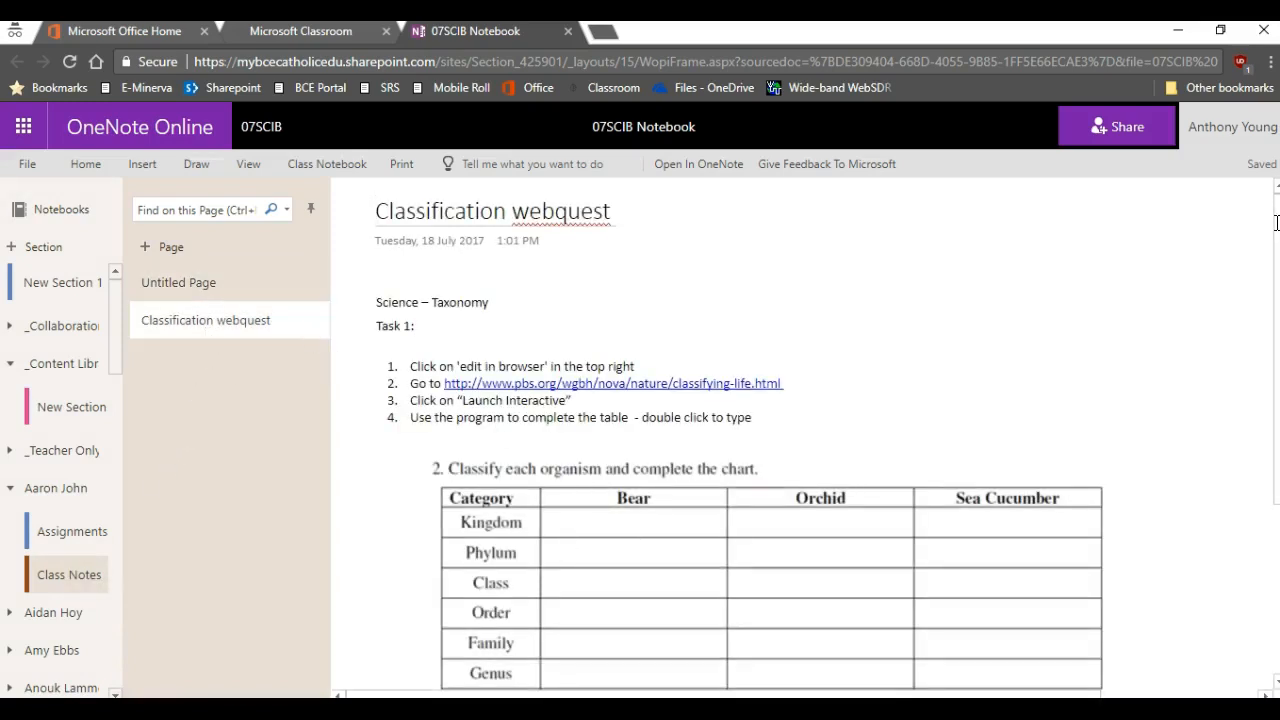
# Place a note box in the Bear–Kingdom cell, type 'Animal', then delete it again.
pyautogui.scroll(-2, 1276, 222)
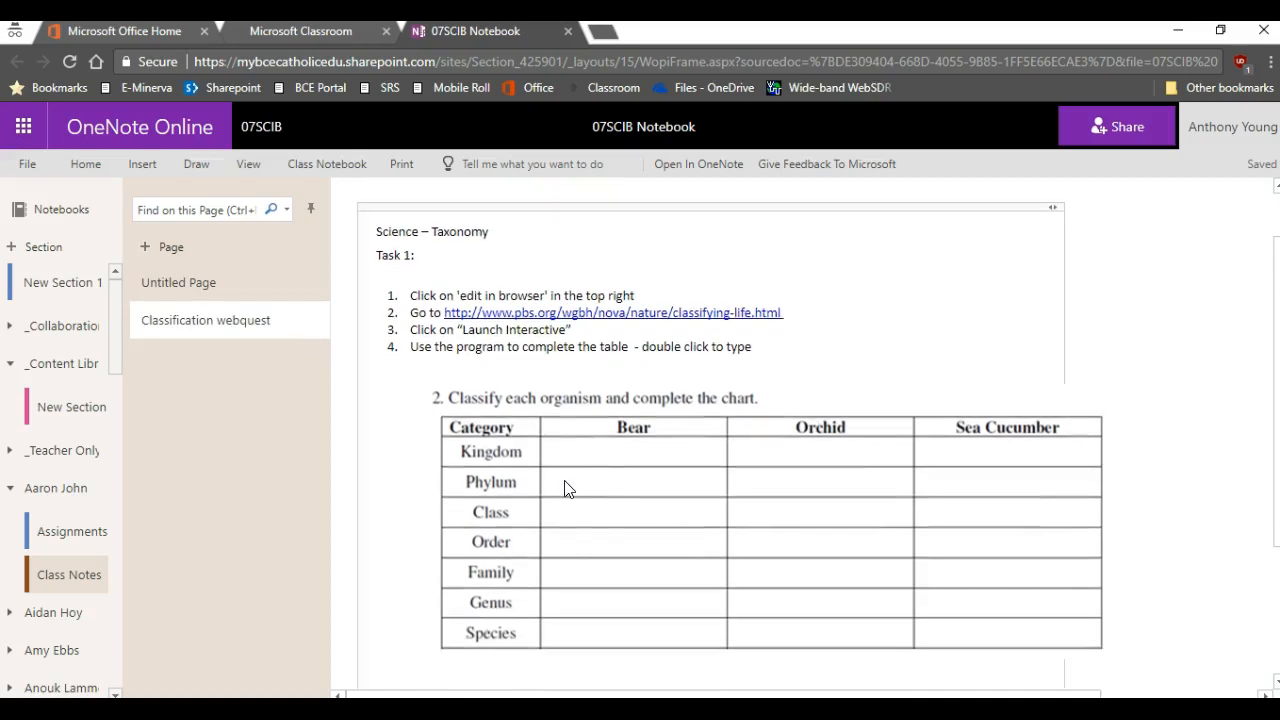
pyautogui.doubleClick(565, 450)
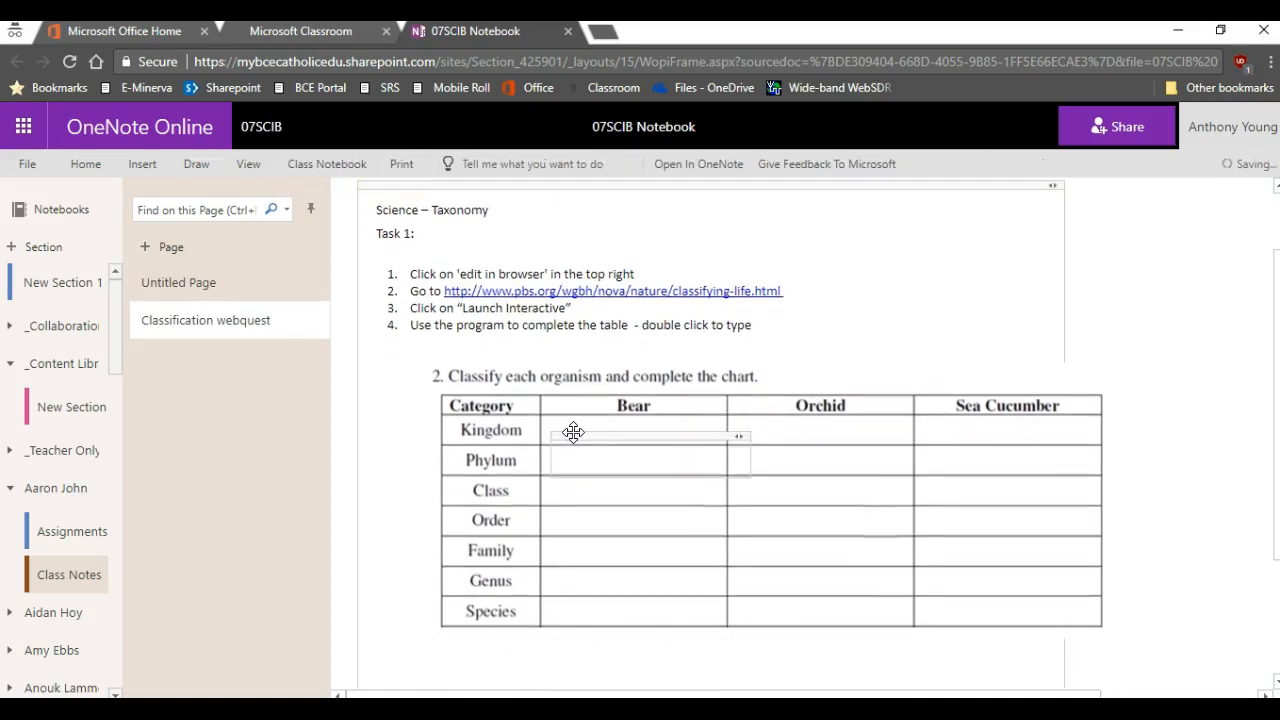
pyautogui.moveTo(574, 436); pyautogui.dragTo(566, 415)
pyautogui.click(563, 431)
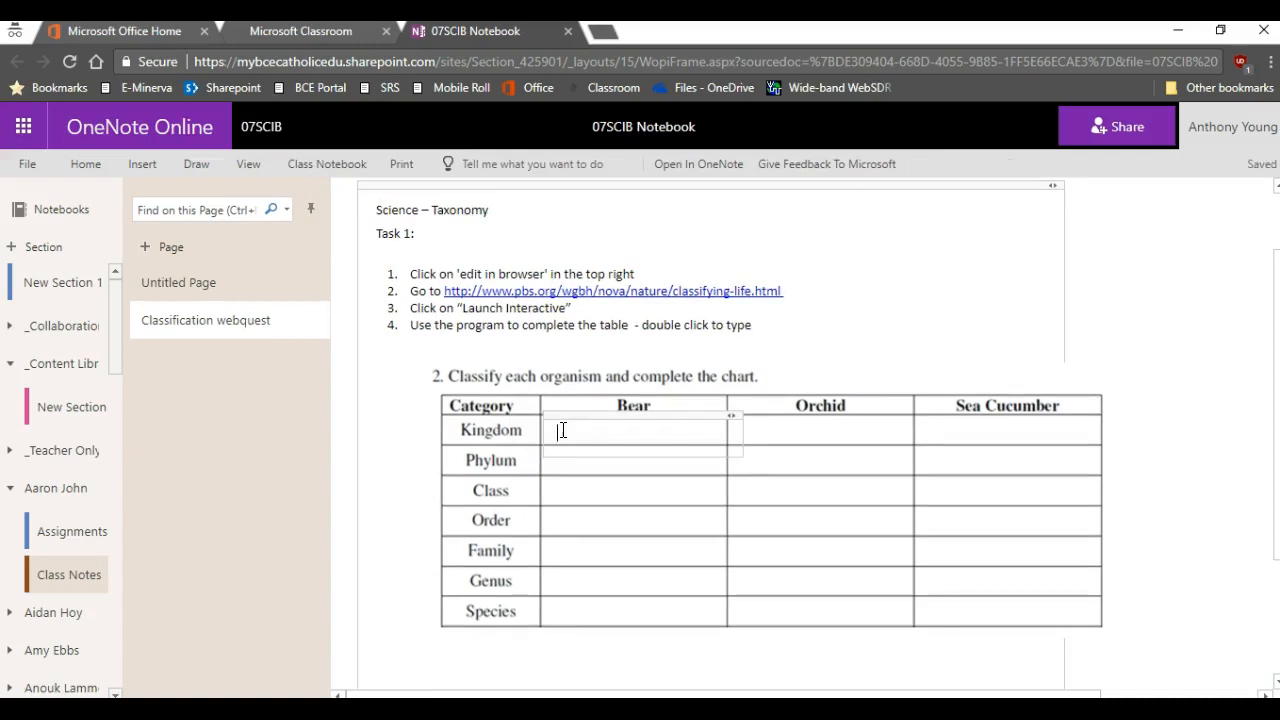
pyautogui.write('Animal')
pyautogui.press('BackSpace')
pyautogui.press('BackSpace')
pyautogui.press('BackSpace')
pyautogui.press('BackSpace')
pyautogui.press('BackSpace')
pyautogui.press('BackSpace')
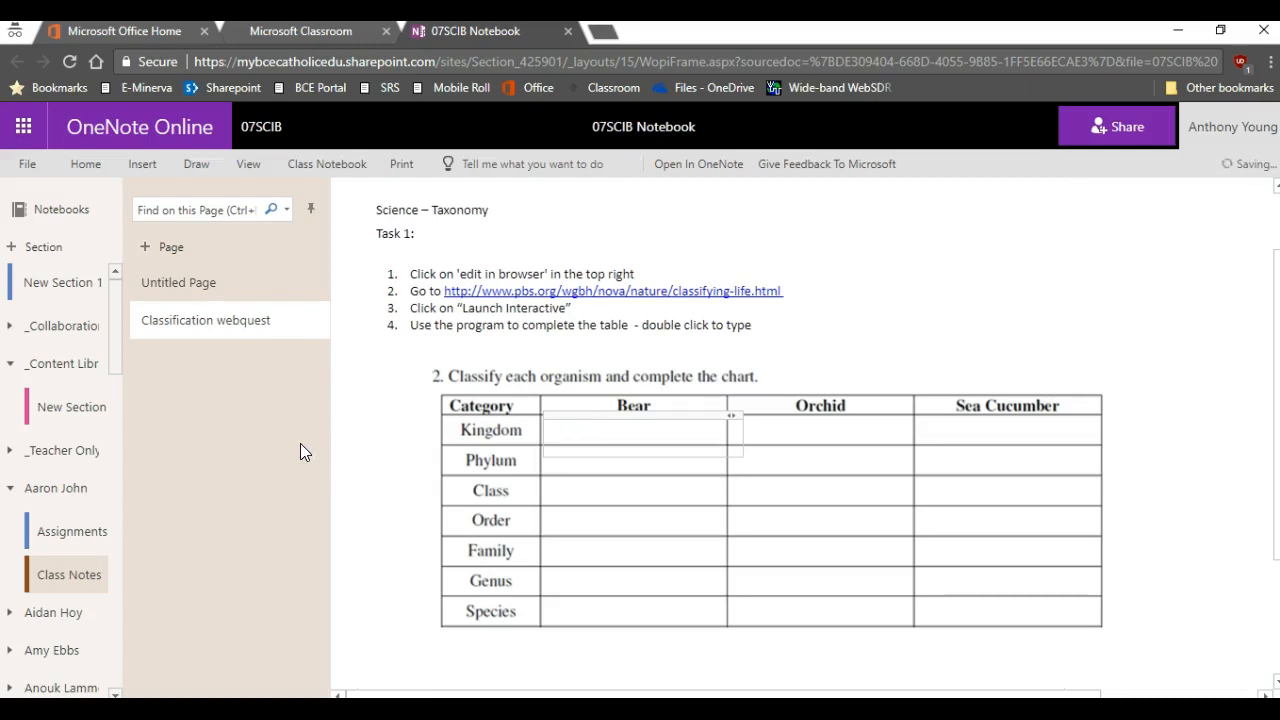
# Close the 07SCIB notebook tab and open the 12MAA2 Class Notebook from Classroom.
pyautogui.click(569, 32)
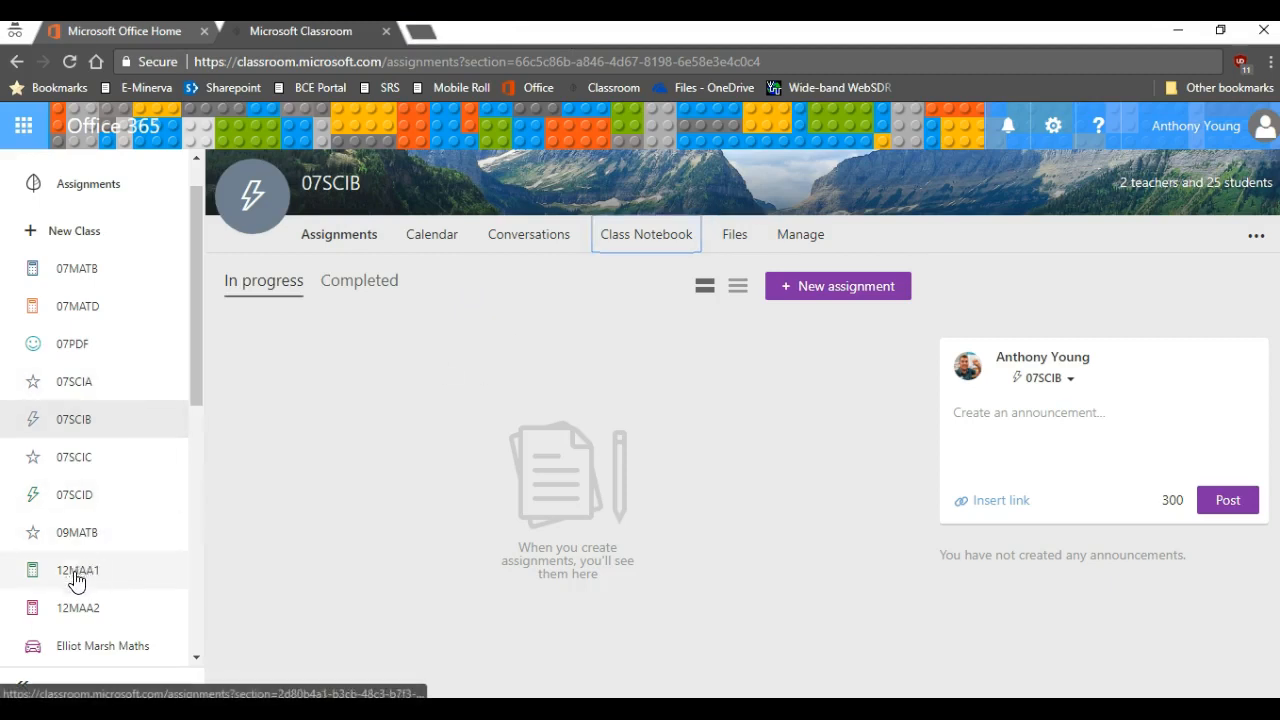
pyautogui.click(88, 613)
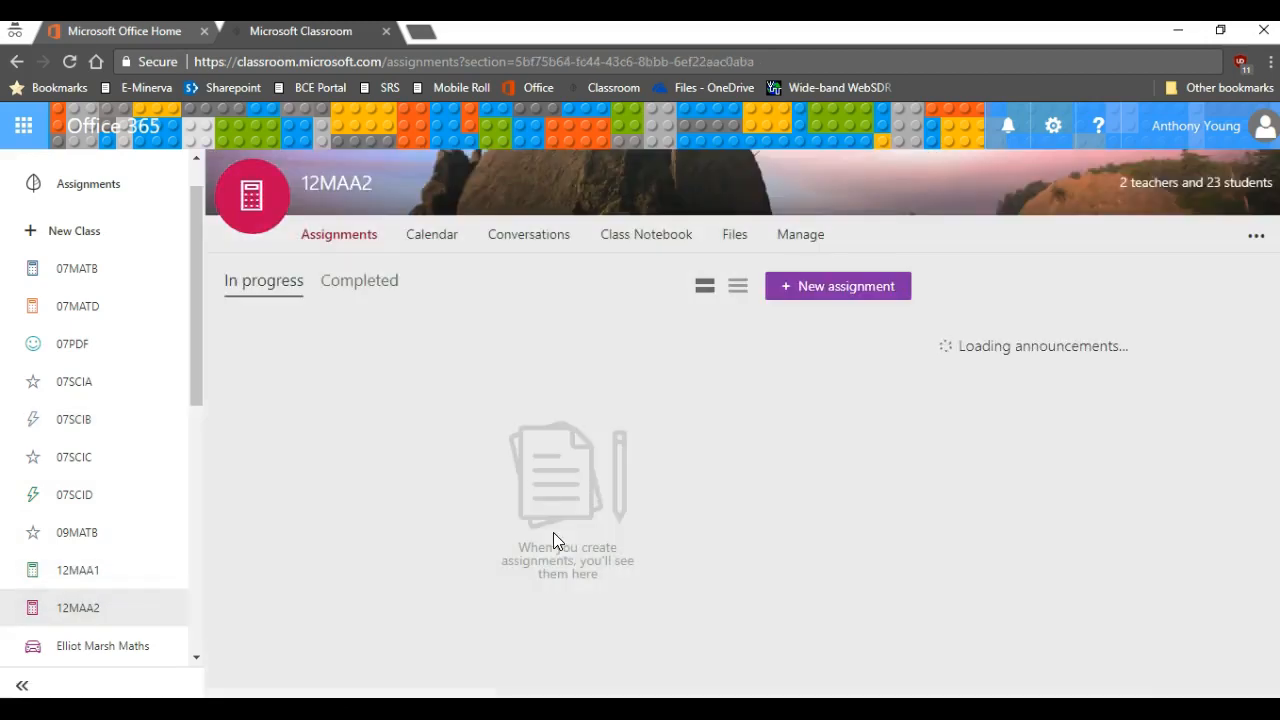
pyautogui.click(641, 236)
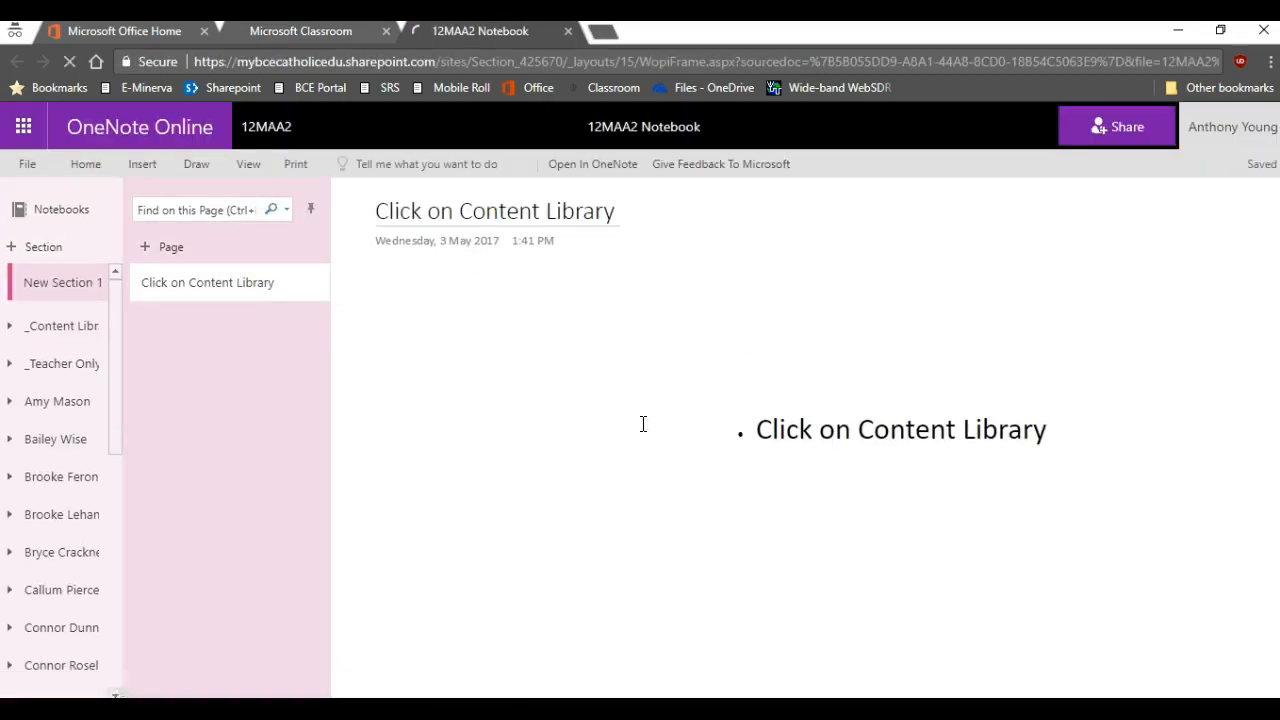
# Browse the 12MAA2 _Content Library Documents pages, viewing Reducing Interest Loans and Superannuation.
pyautogui.click(42, 327)
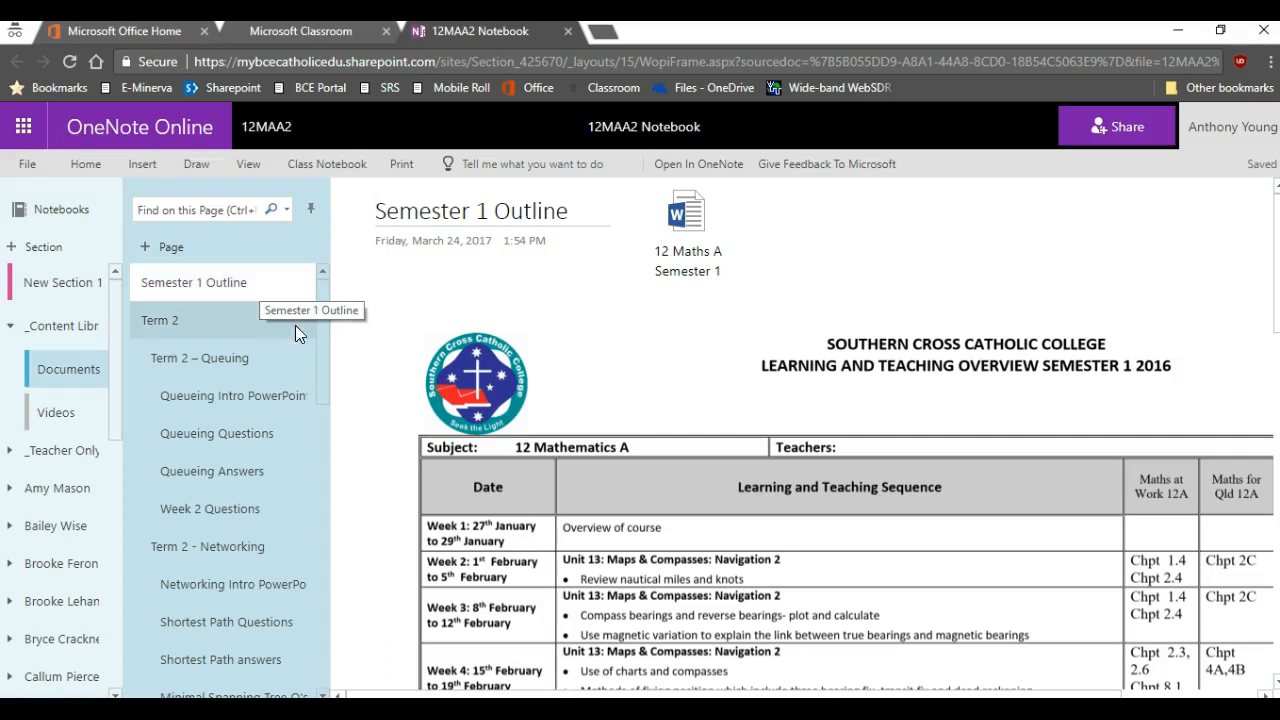
pyautogui.scroll(-1, 321, 322)
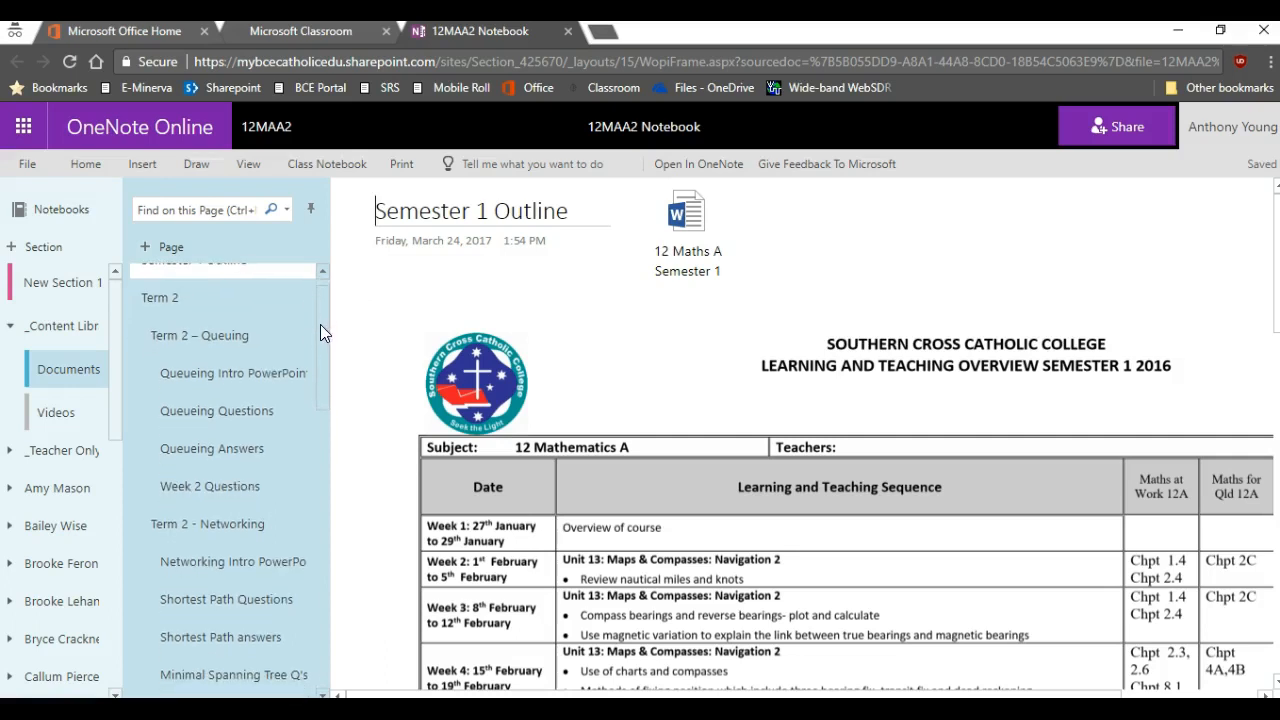
pyautogui.moveTo(327, 354); pyautogui.dragTo(331, 646)
pyautogui.moveTo(232, 372); pyautogui.dragTo(254, 408)
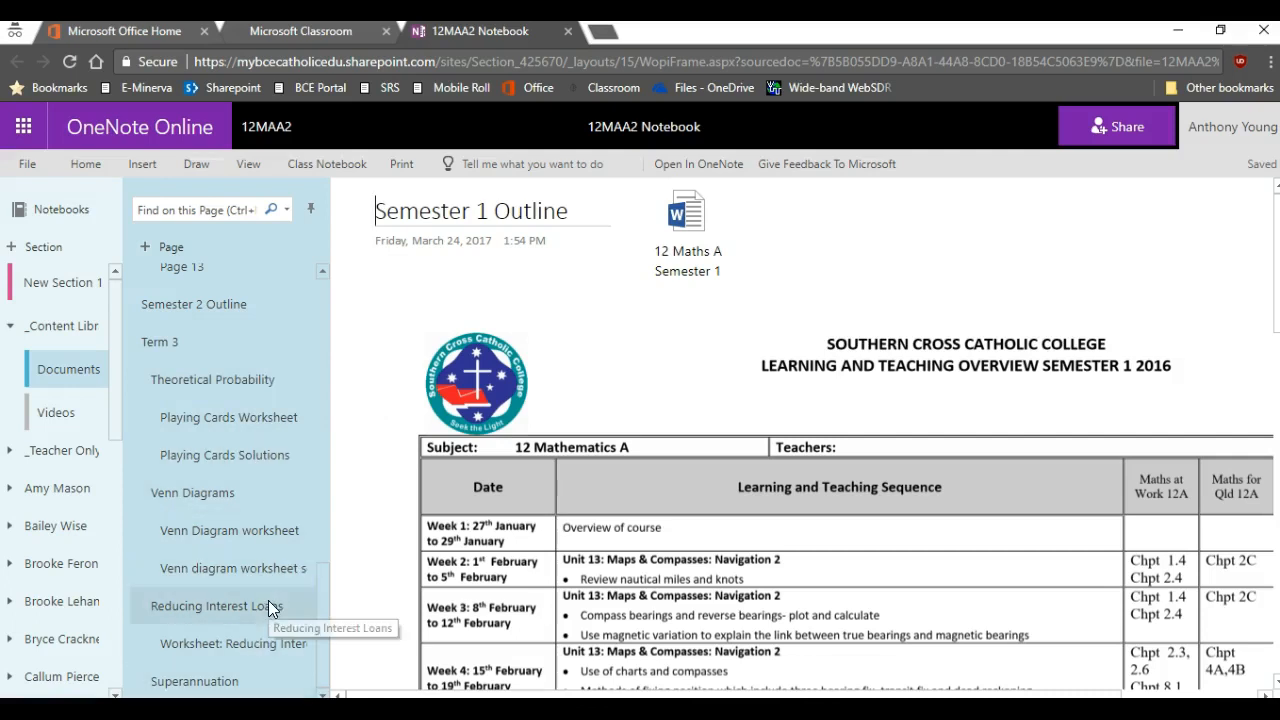
pyautogui.click(226, 608)
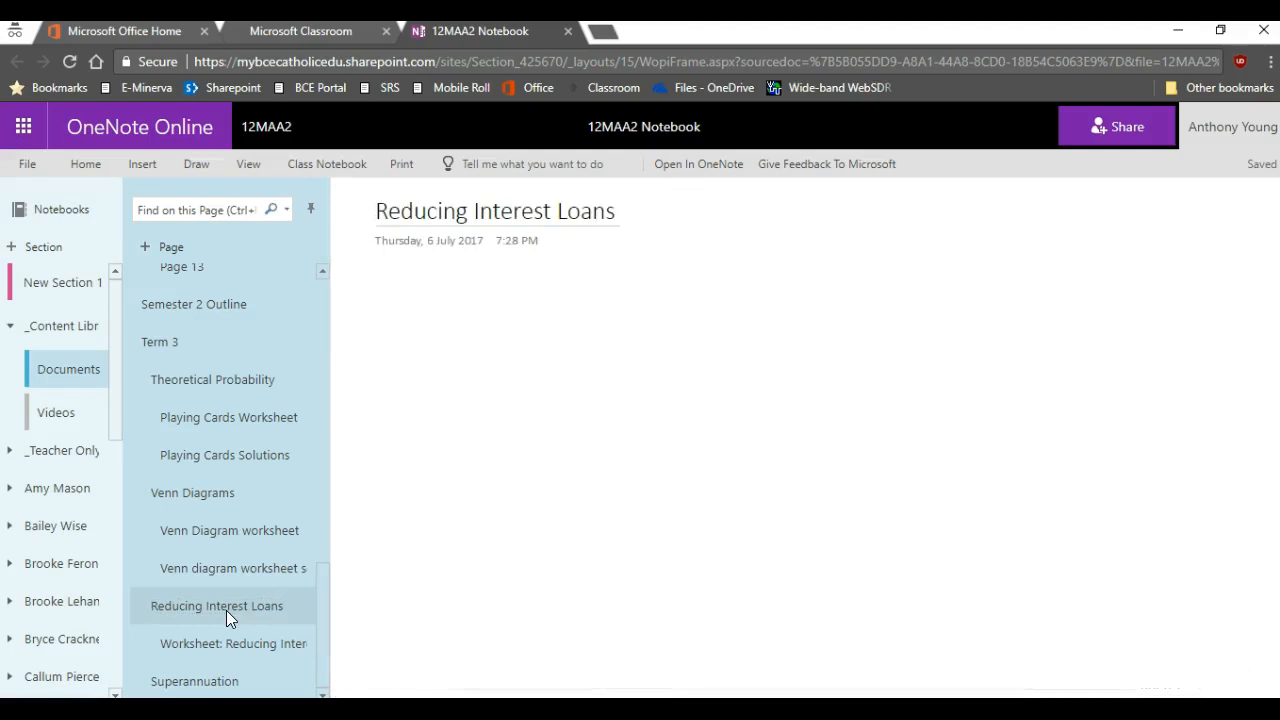
pyautogui.click(200, 678)
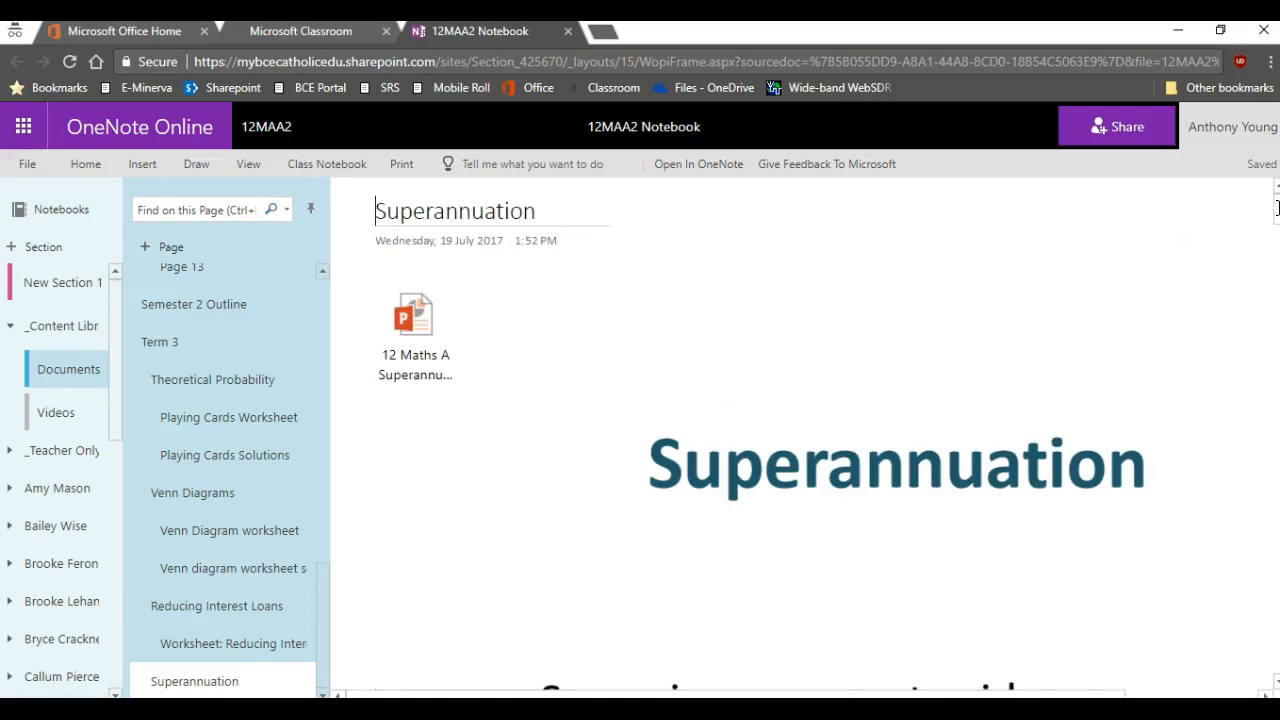
pyautogui.scroll(-15, 1277, 207)
pyautogui.scroll(15, 1274, 230)
# View the Reducing Interest Loans page in the Videos section, then close the 12MAA2 notebook.
pyautogui.click(75, 406)
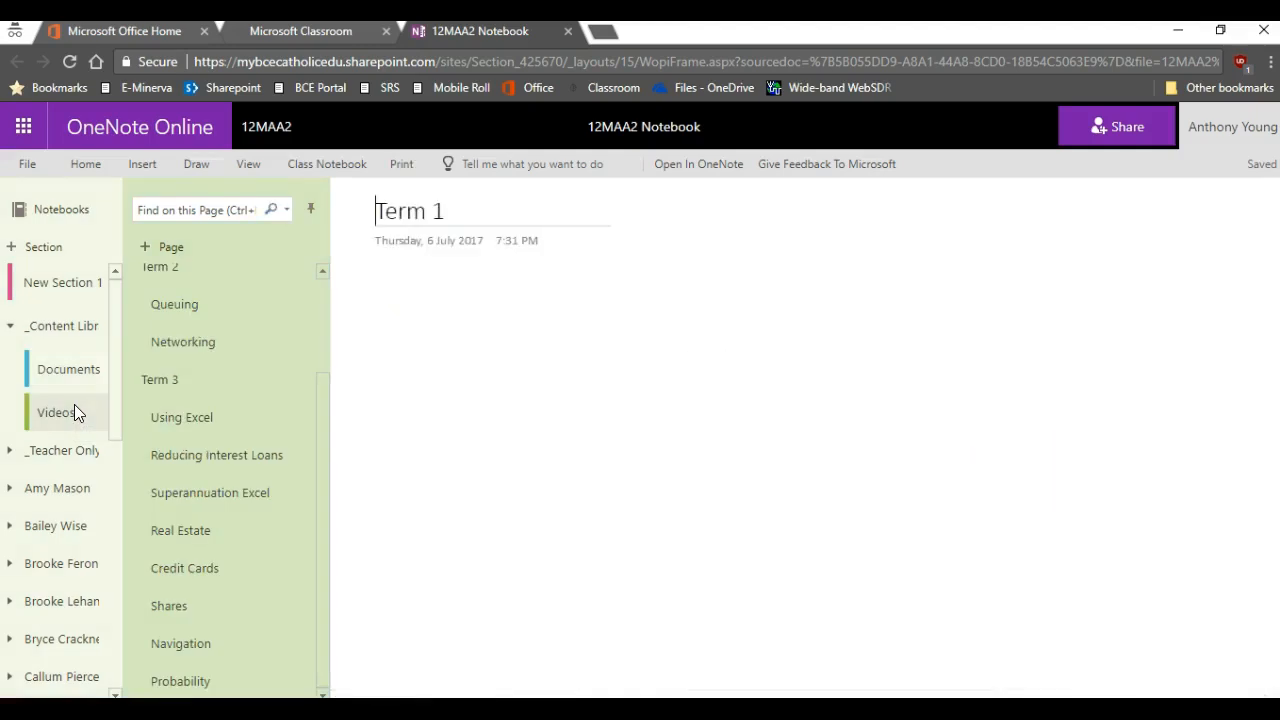
pyautogui.click(224, 458)
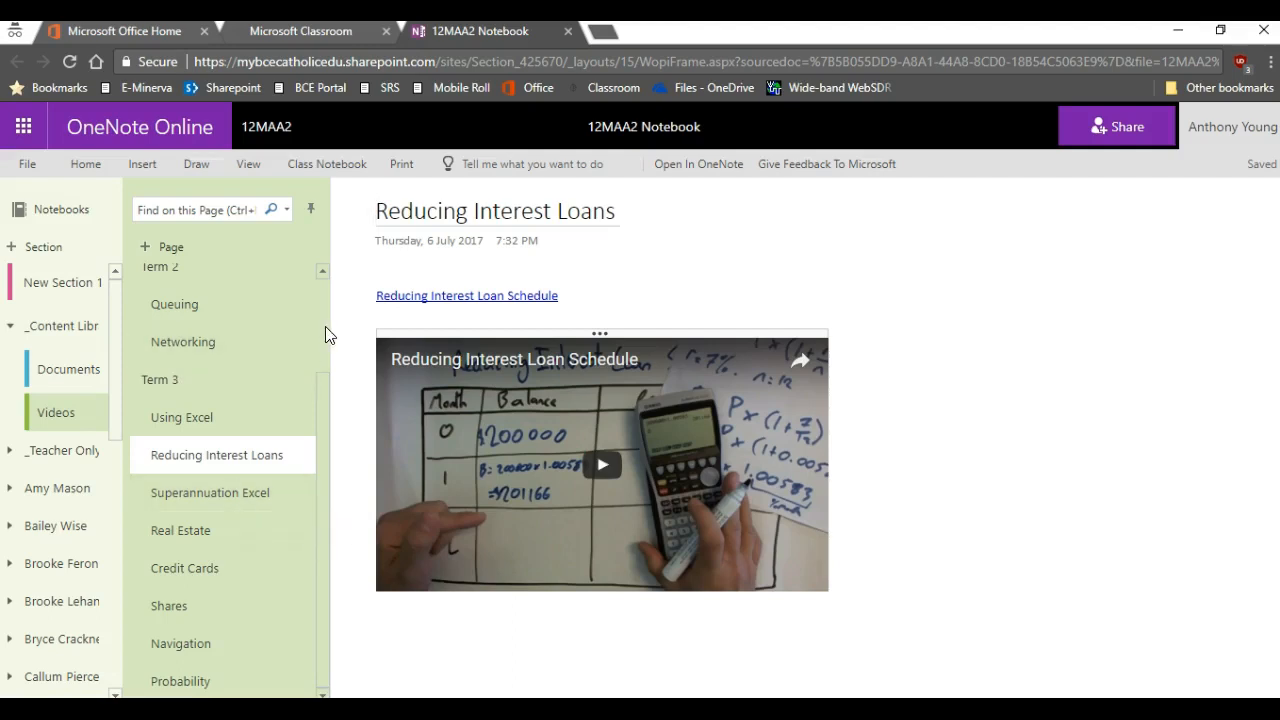
pyautogui.click(568, 32)
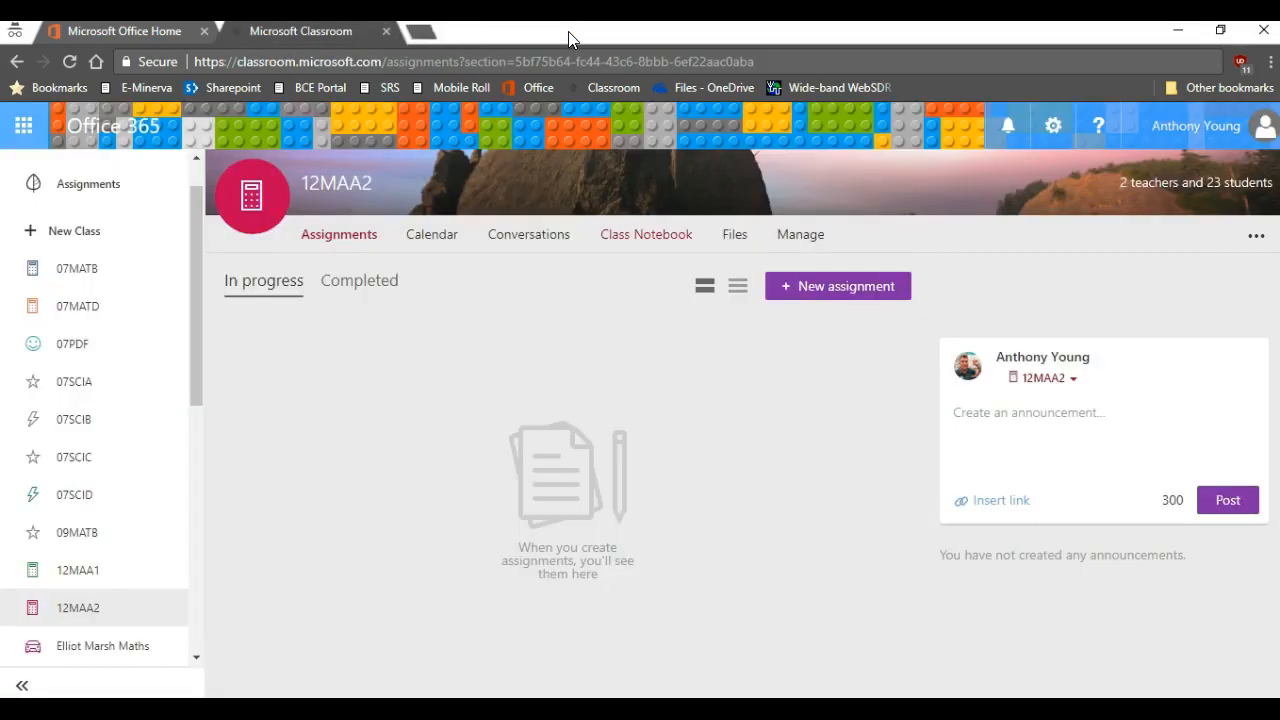